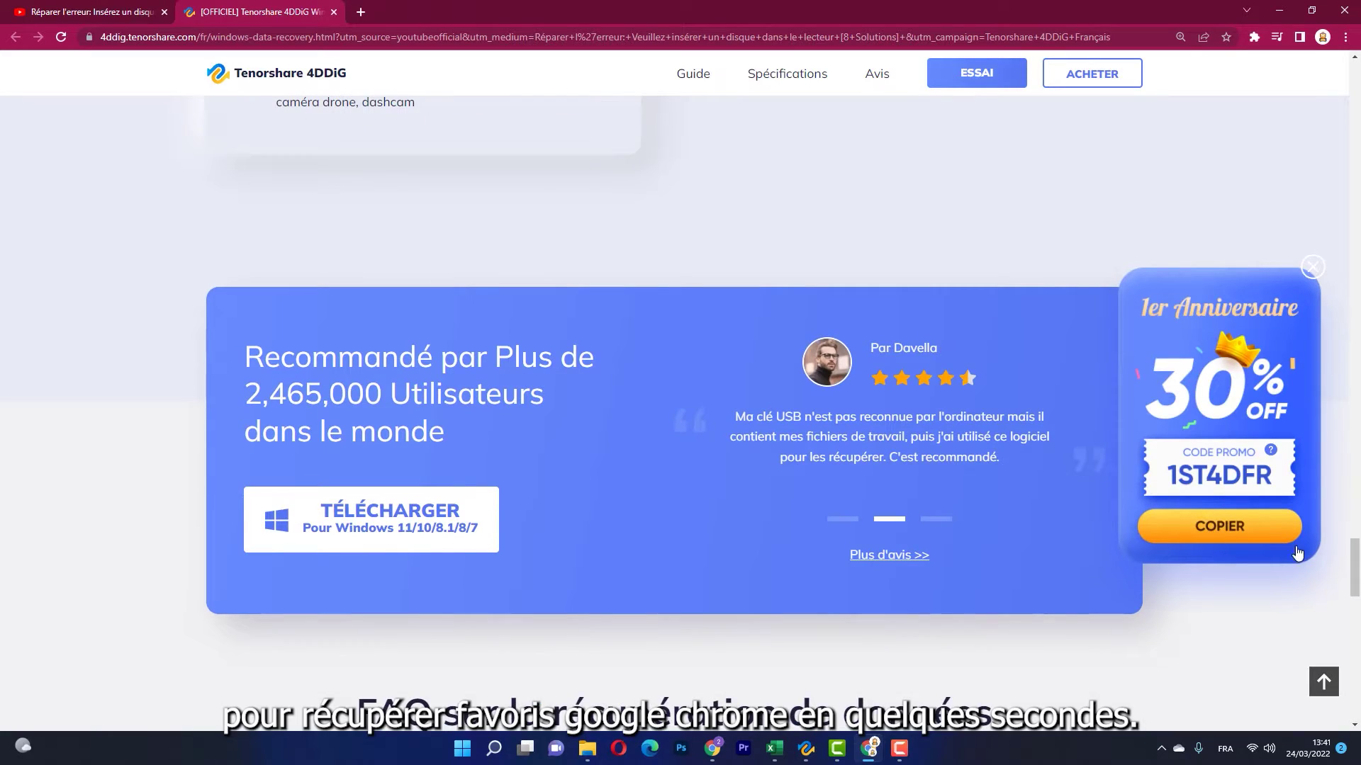
{"action": "left_click_drag", "start_coordinate": [1353, 549], "coordinate": [1353, 78]}
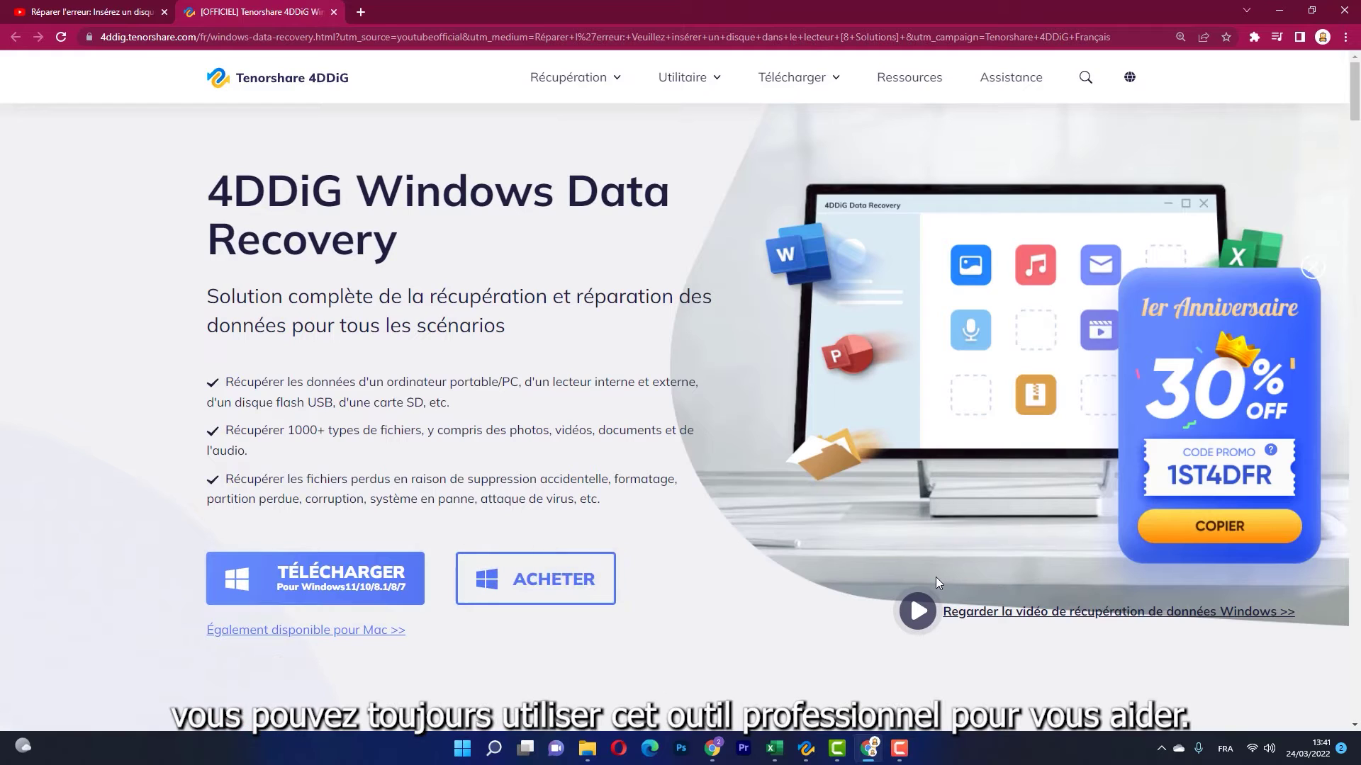
{"action": "left_click_drag", "start_coordinate": [1355, 106], "coordinate": [1357, 217]}
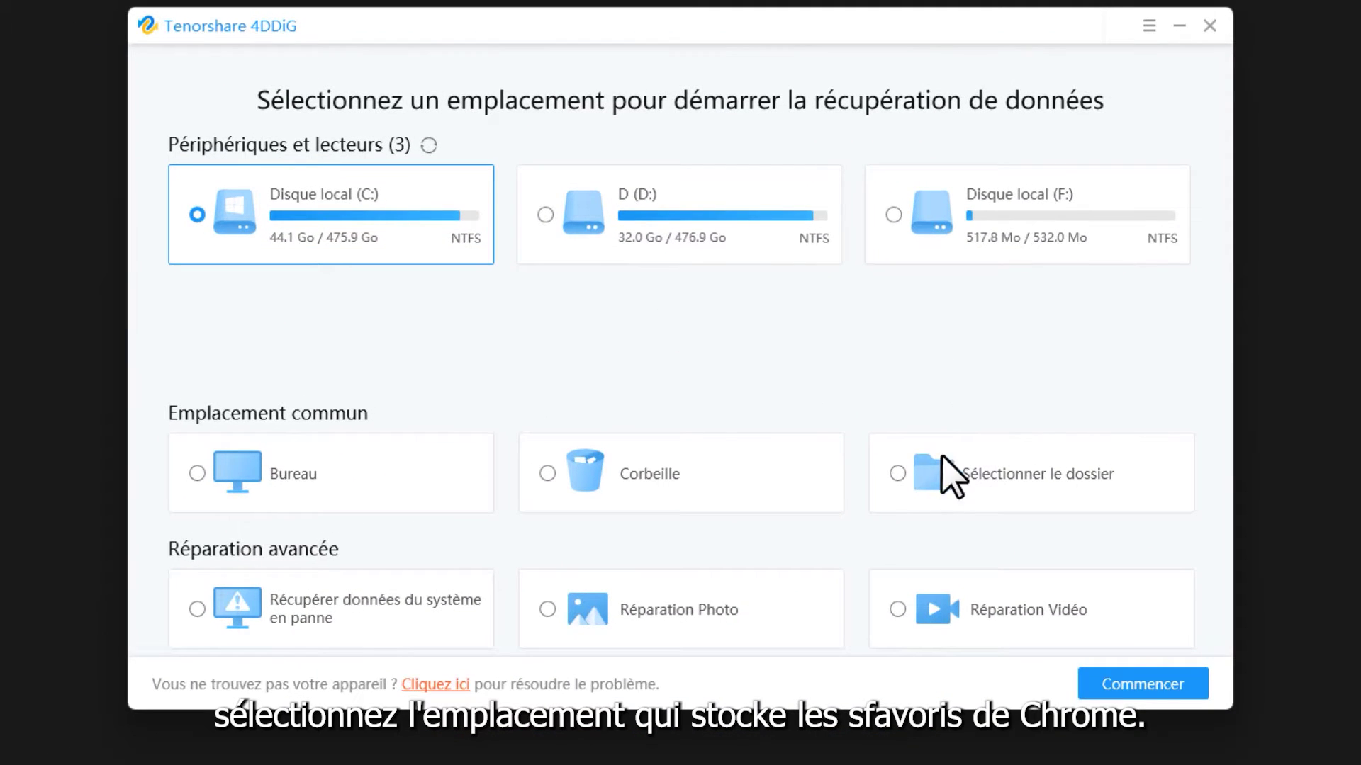
Choose the folder C:\Users\PC\AppData\Local\Google\Chrome\User Data\Default\favoris as the location to recover
{"action": "left_click", "coordinate": [990, 477]}
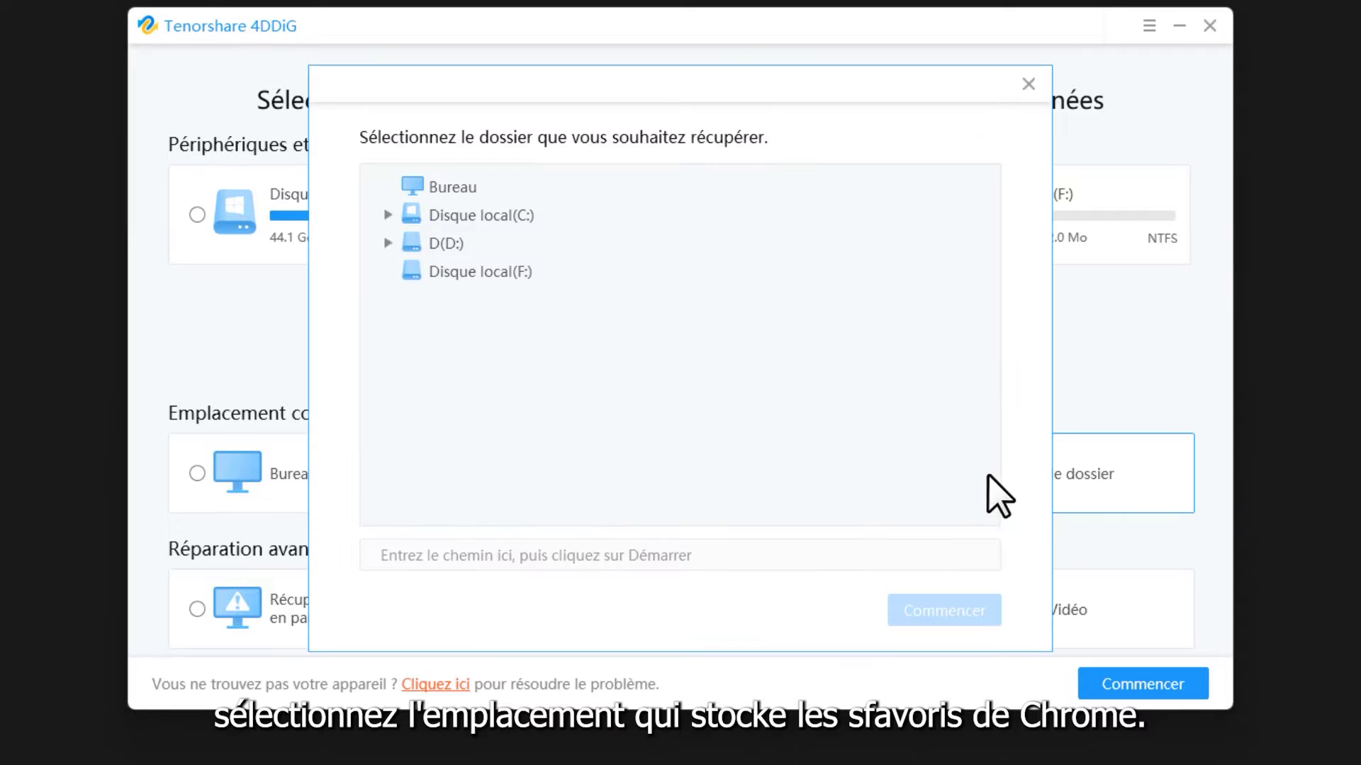
{"action": "left_click", "coordinate": [550, 559]}
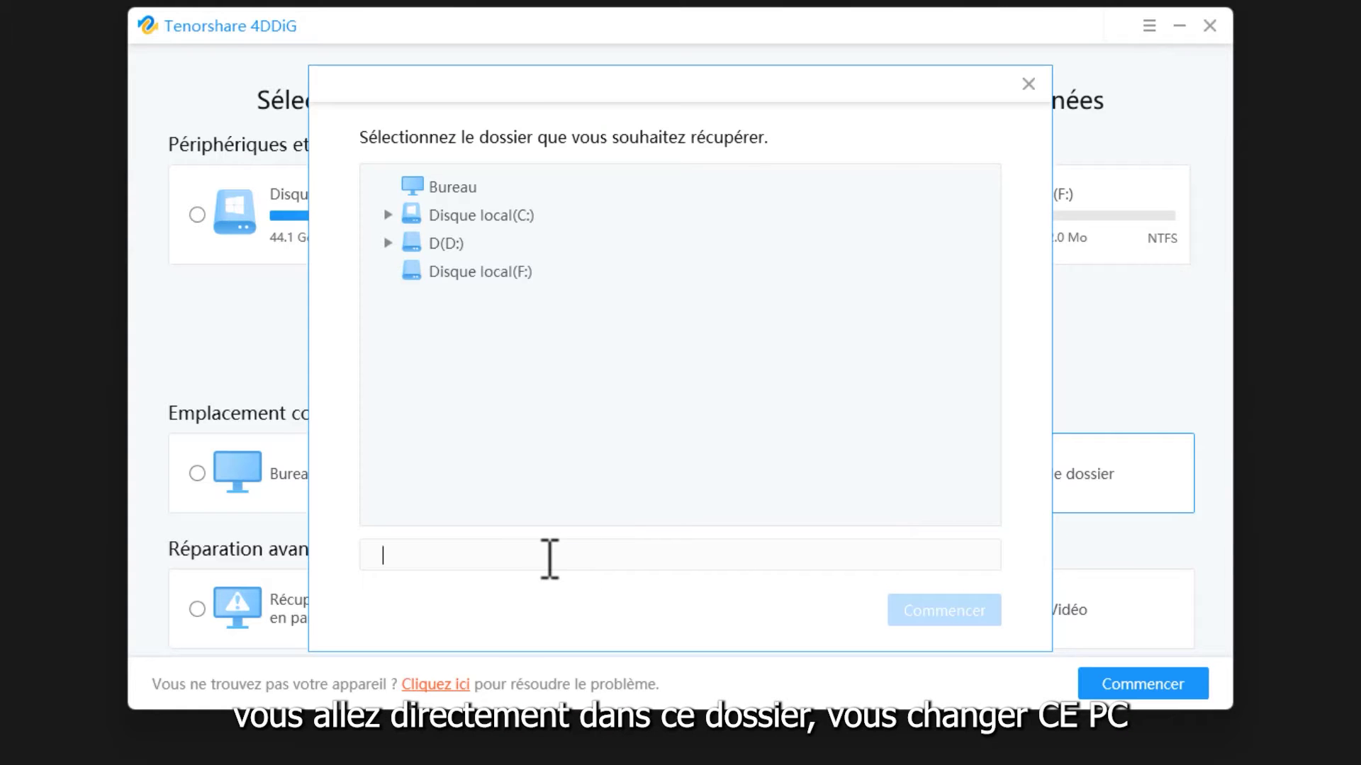
{"action": "type", "text": "C:\\Users\\PC\\AppData\\Local\\Google\\Chrome\\User Data\\Default\\favoris"}
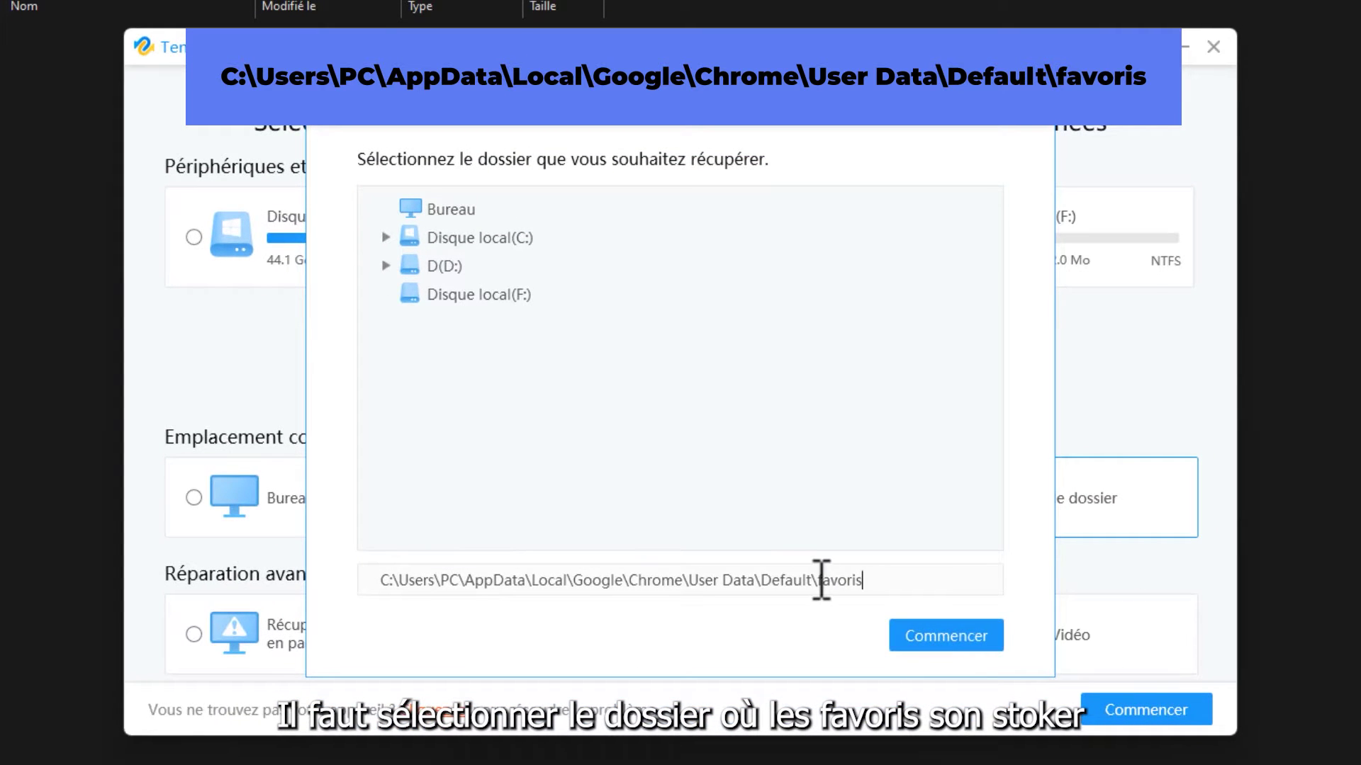
{"action": "left_click", "coordinate": [929, 641]}
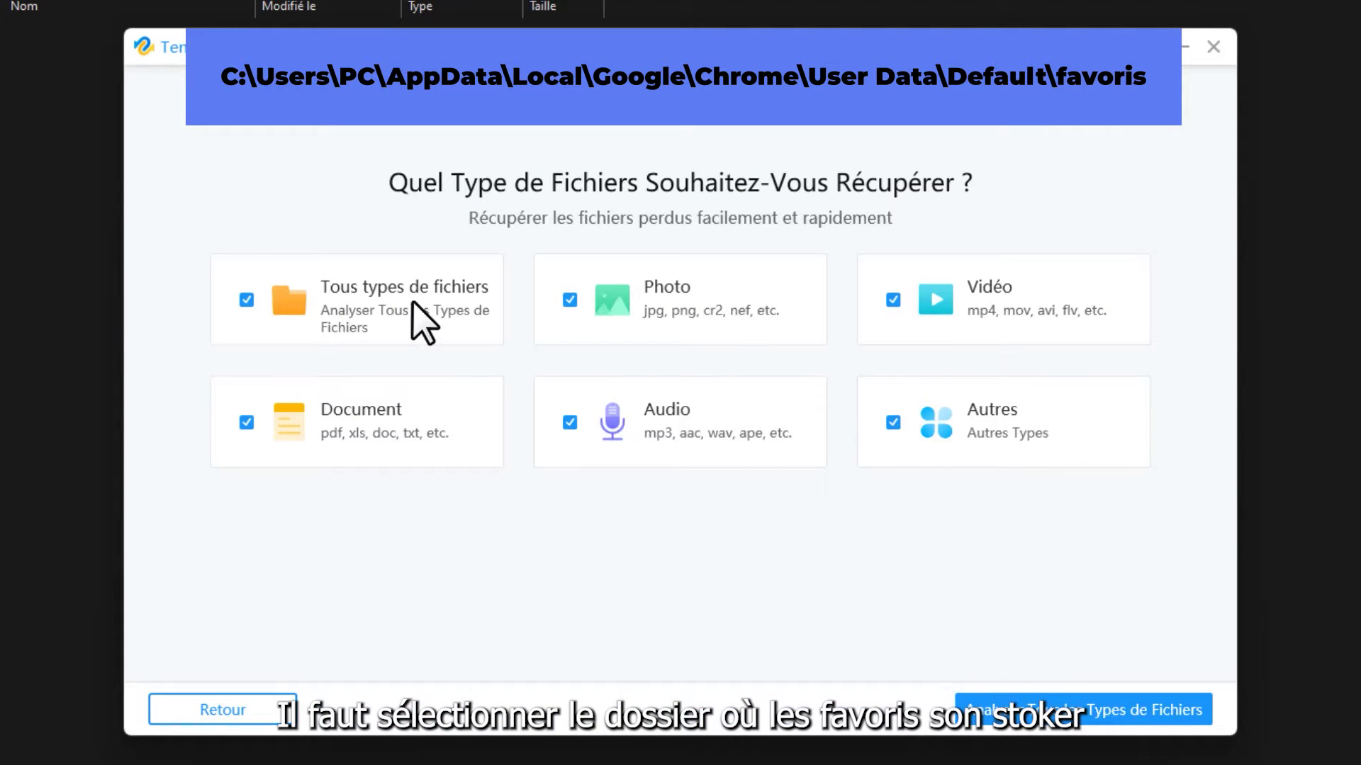
Limit the recovery to the Document and Autres file types and start the scan
{"action": "left_click", "coordinate": [894, 300]}
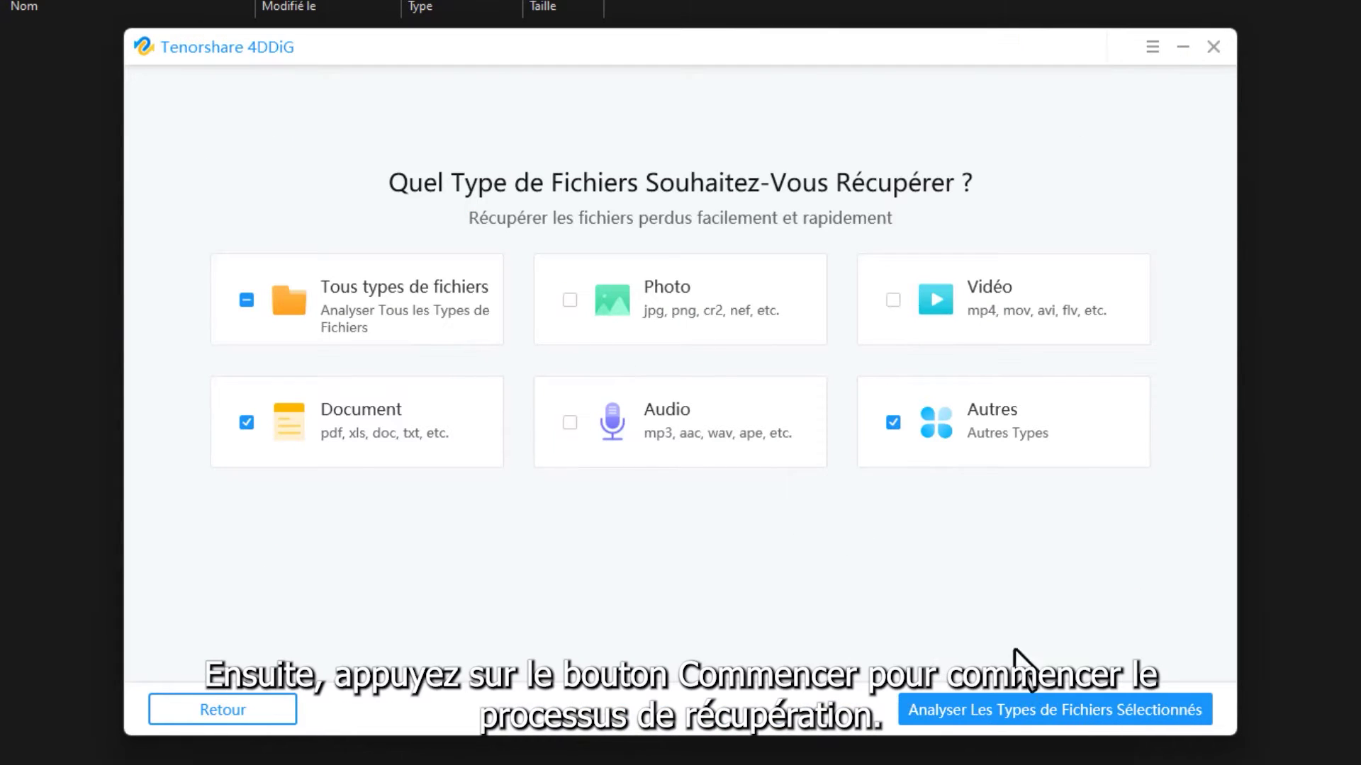
{"action": "left_click", "coordinate": [1034, 712]}
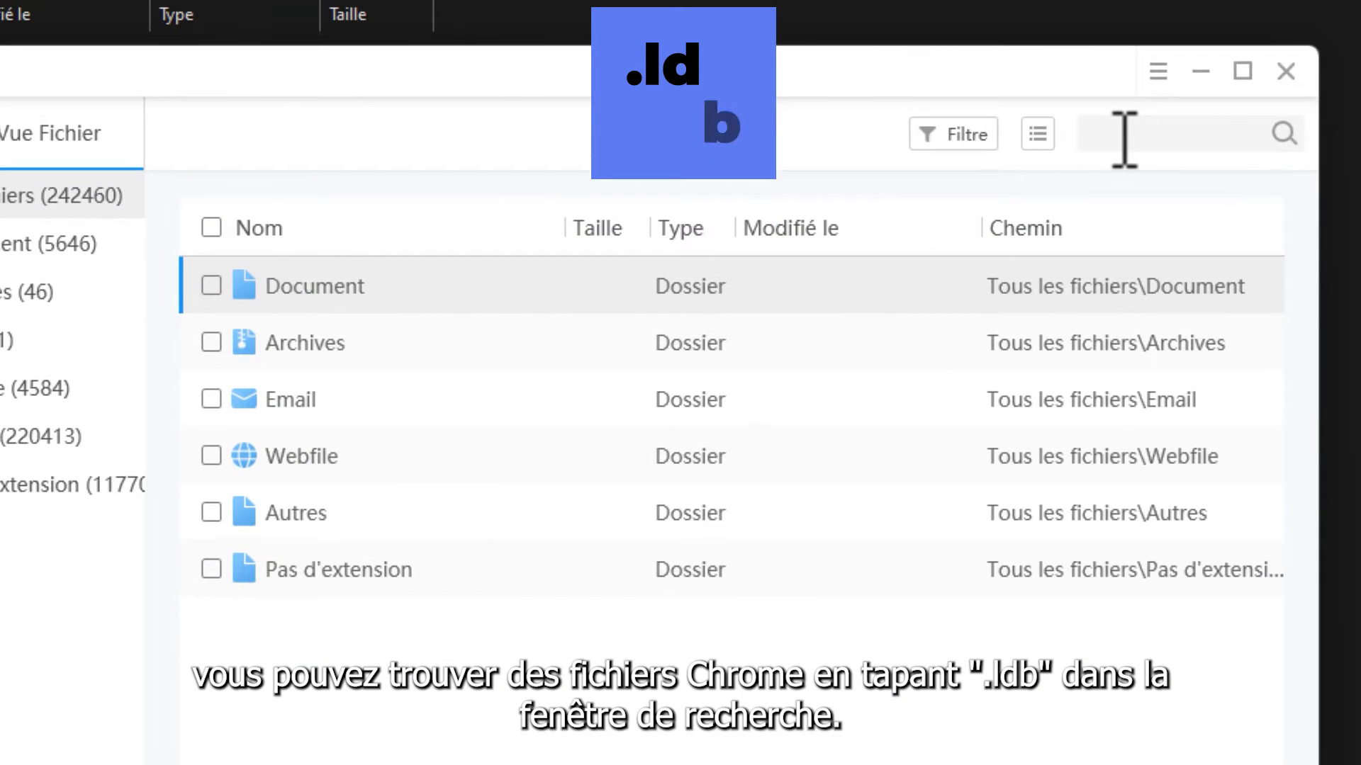
Search the scan results for ".ldb" files
{"action": "left_click", "coordinate": [1079, 108]}
{"action": "type", "text": ".ldb"}
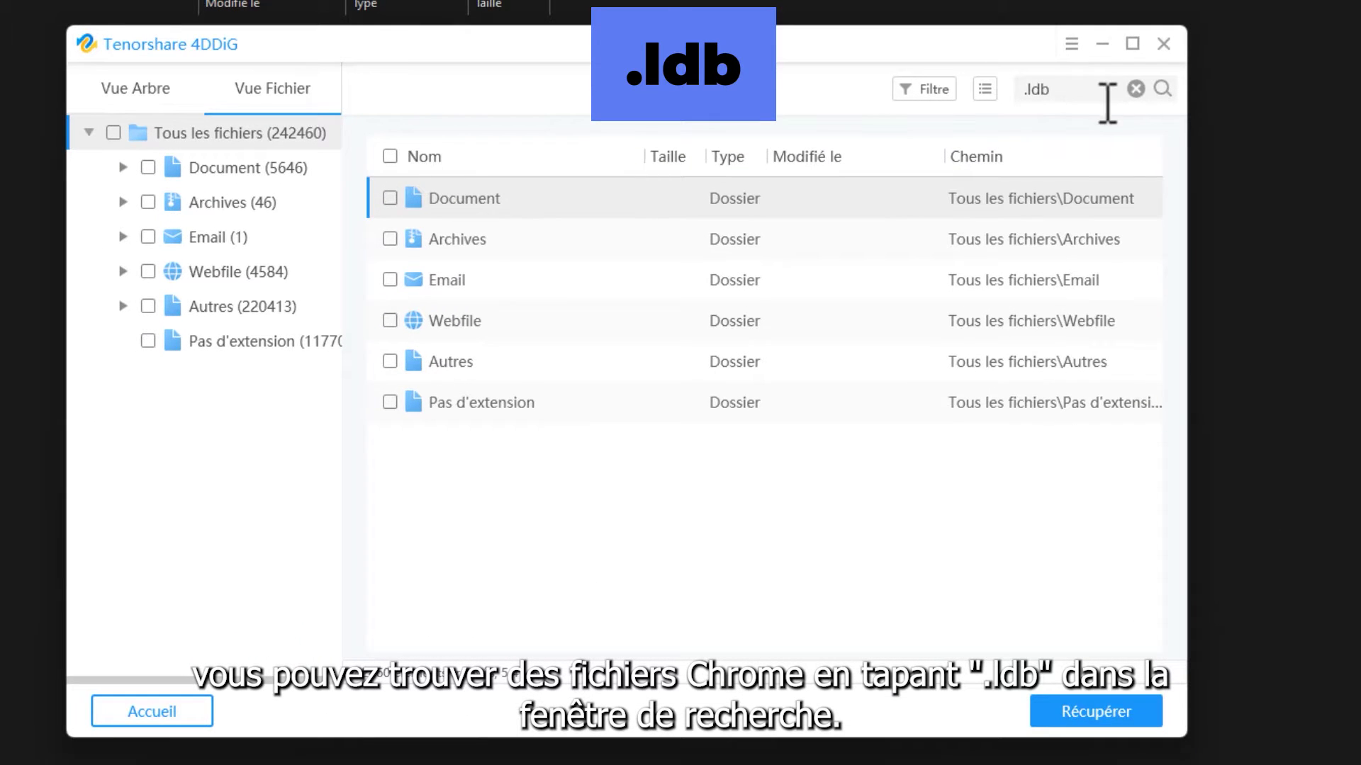
{"action": "left_click", "coordinate": [1162, 88]}
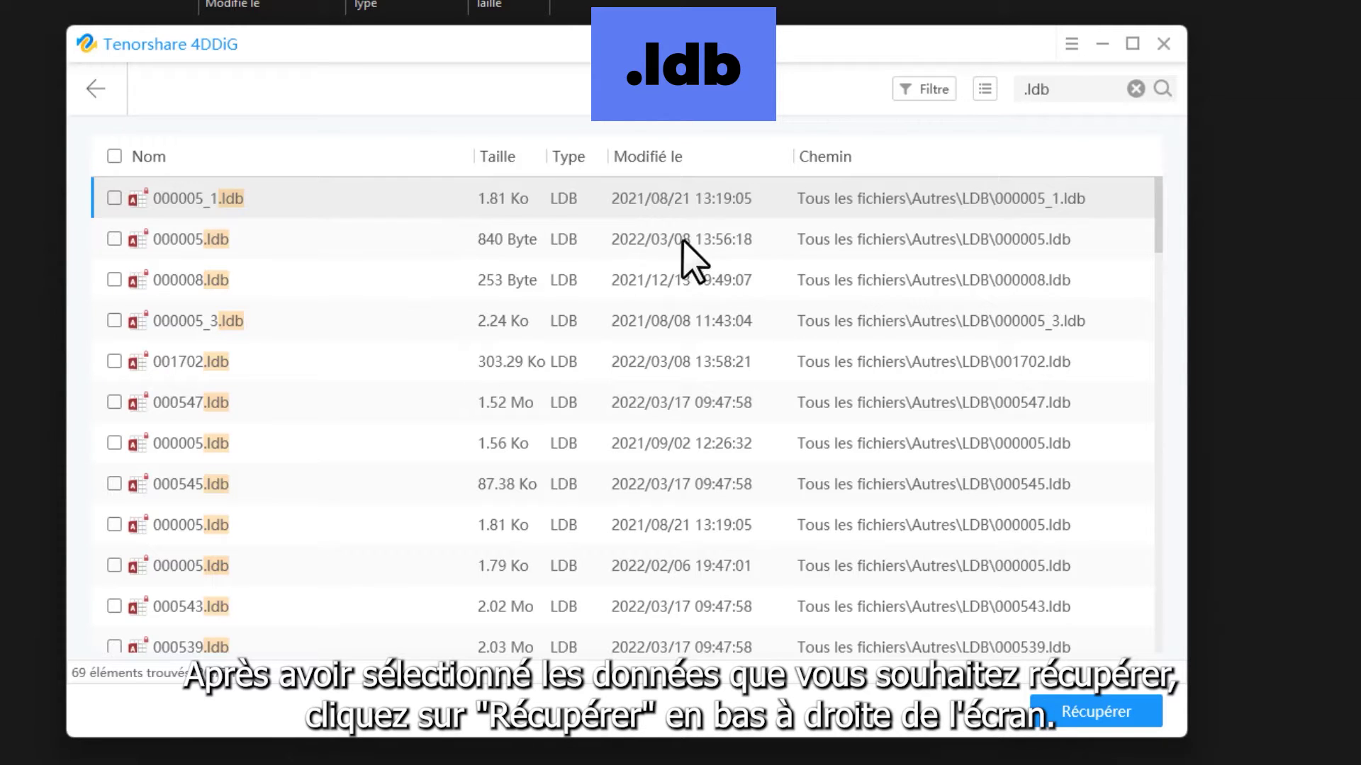
Sort the found .ldb files by modification date and select the first six
{"action": "left_click", "coordinate": [684, 157]}
{"action": "left_click", "coordinate": [115, 199]}
{"action": "left_click", "coordinate": [114, 239]}
{"action": "left_click", "coordinate": [114, 280]}
{"action": "left_click", "coordinate": [114, 320]}
{"action": "left_click", "coordinate": [114, 361]}
{"action": "left_click", "coordinate": [114, 402]}
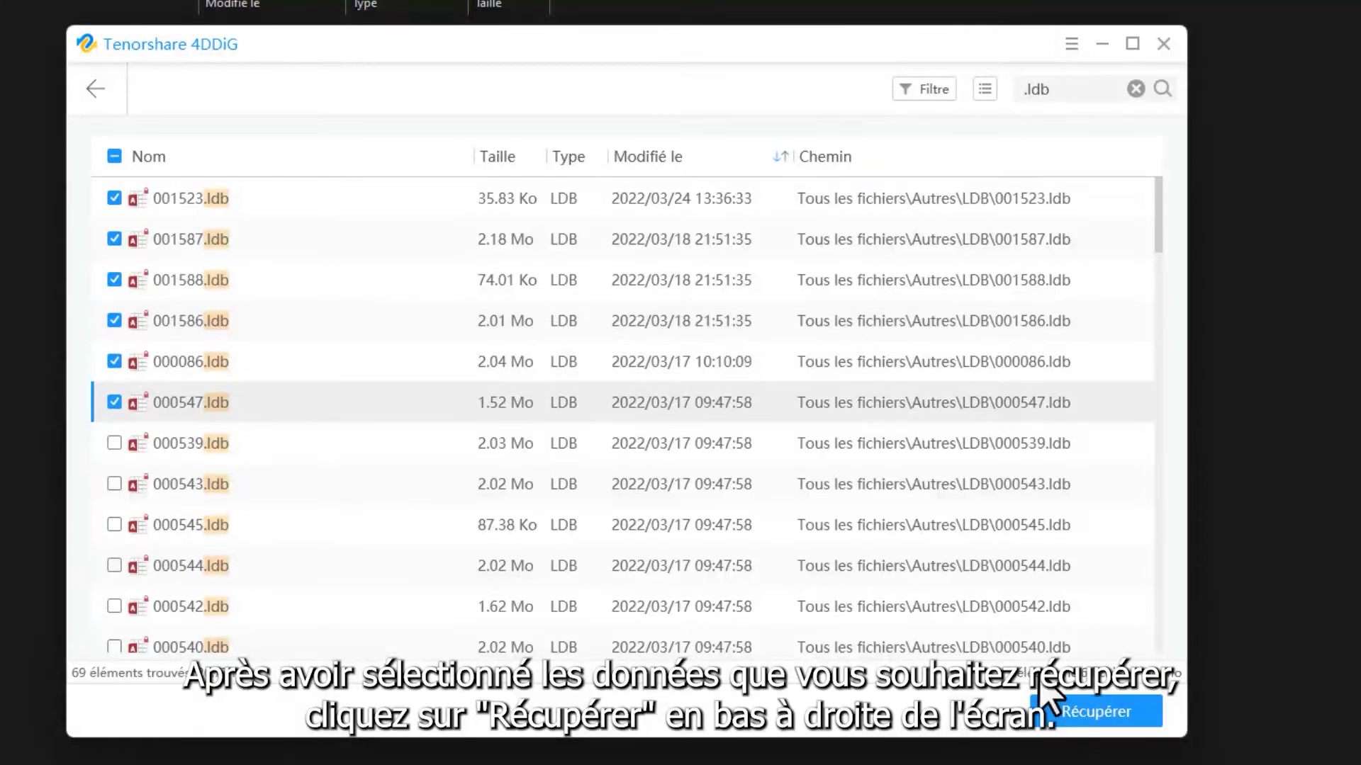
Select all the found .ldb files and recover them to the 4DDIG folder on the desktop
{"action": "left_click", "coordinate": [114, 157]}
{"action": "left_click", "coordinate": [1096, 708]}
{"action": "left_click", "coordinate": [895, 623]}
{"action": "left_click", "coordinate": [772, 459]}
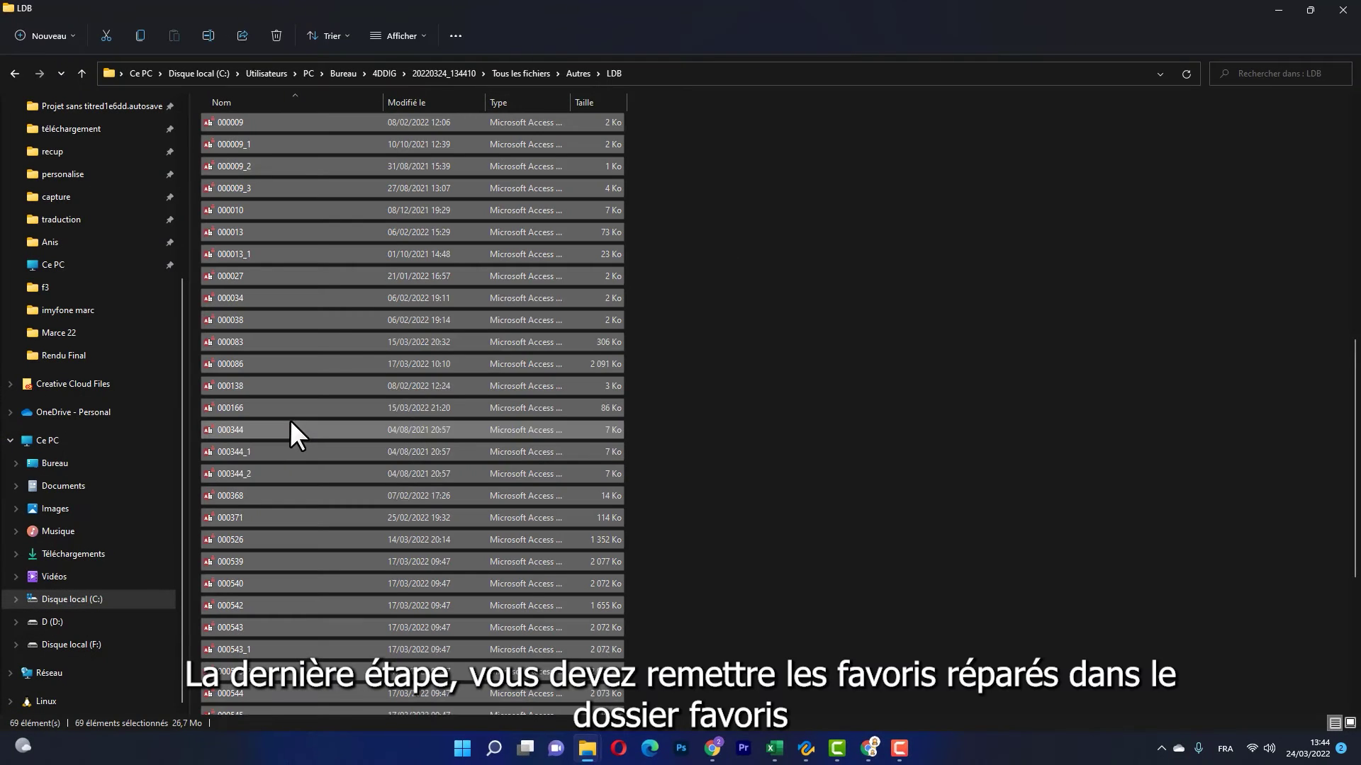
Copy all the recovered LDB files and paste them into Chrome's User Data\Default\favoris folder
{"action": "key", "text": "ctrl+c"}
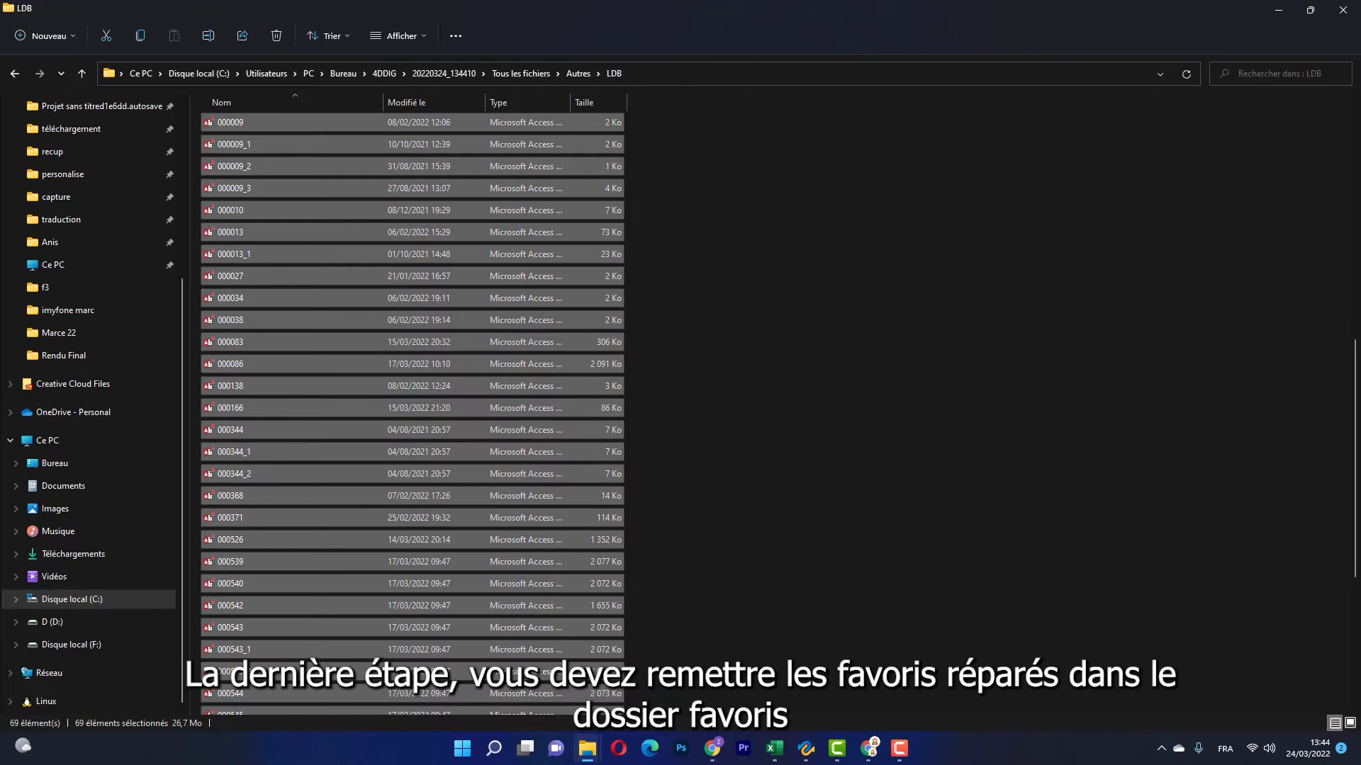
{"action": "left_click", "coordinate": [588, 748]}
{"action": "left_click", "coordinate": [533, 702]}
{"action": "left_click", "coordinate": [711, 75]}
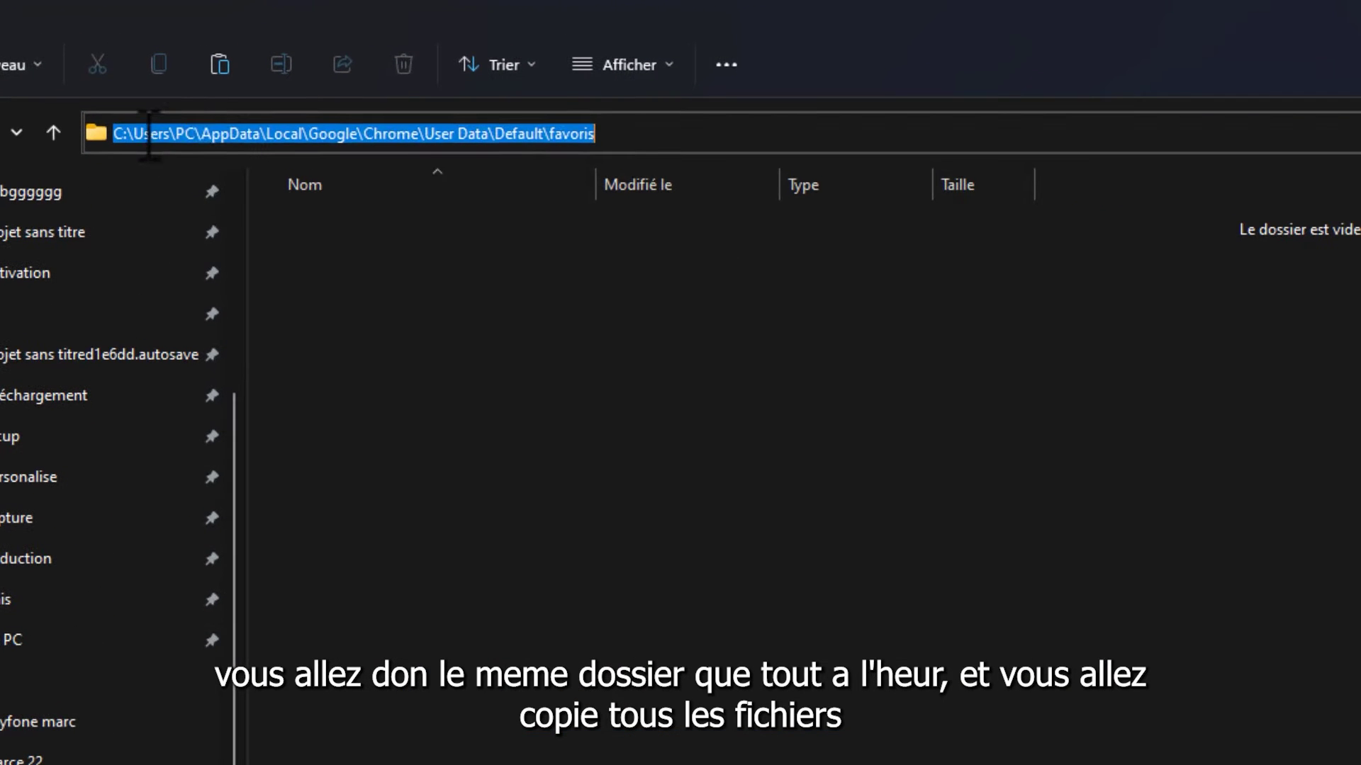
{"action": "left_click", "coordinate": [149, 135]}
{"action": "left_click_drag", "start_coordinate": [298, 133], "coordinate": [659, 134]}
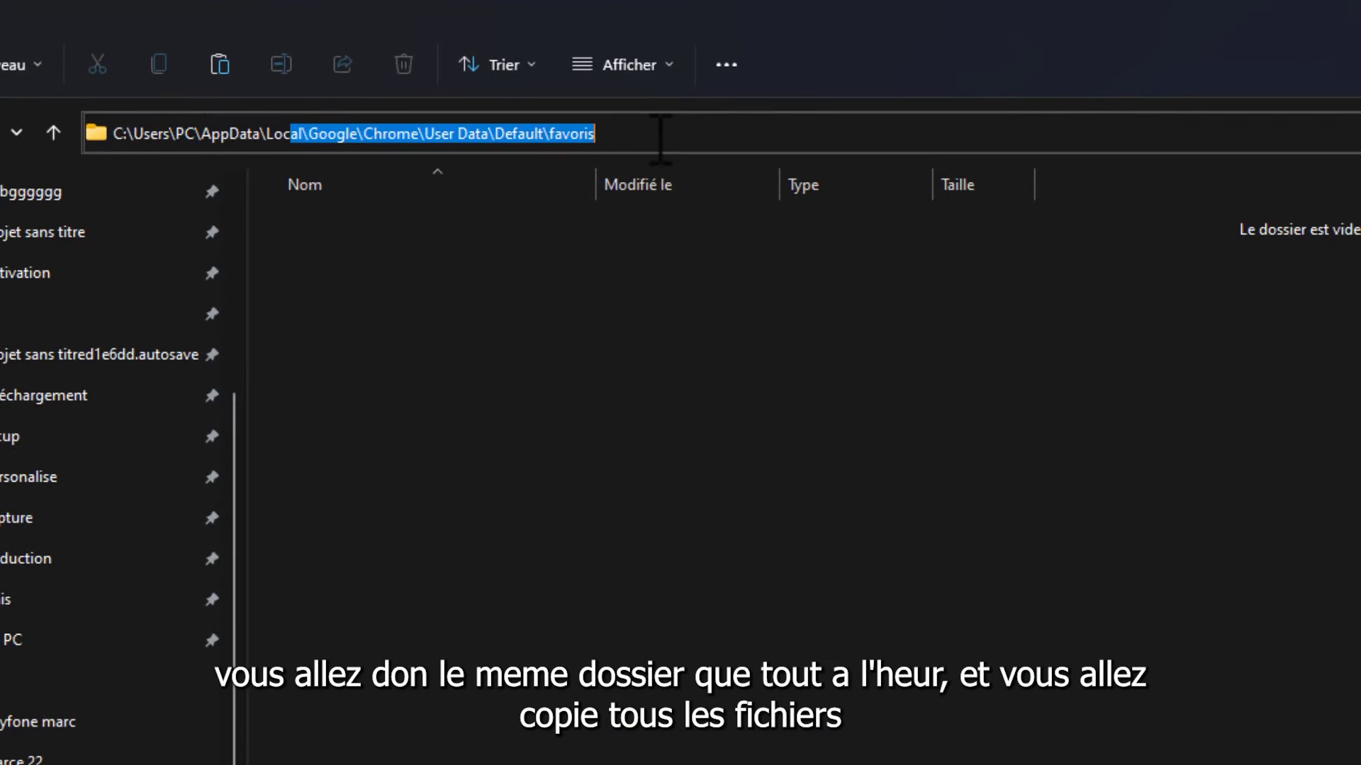
{"action": "right_click", "coordinate": [610, 464]}
{"action": "left_click", "coordinate": [604, 442]}
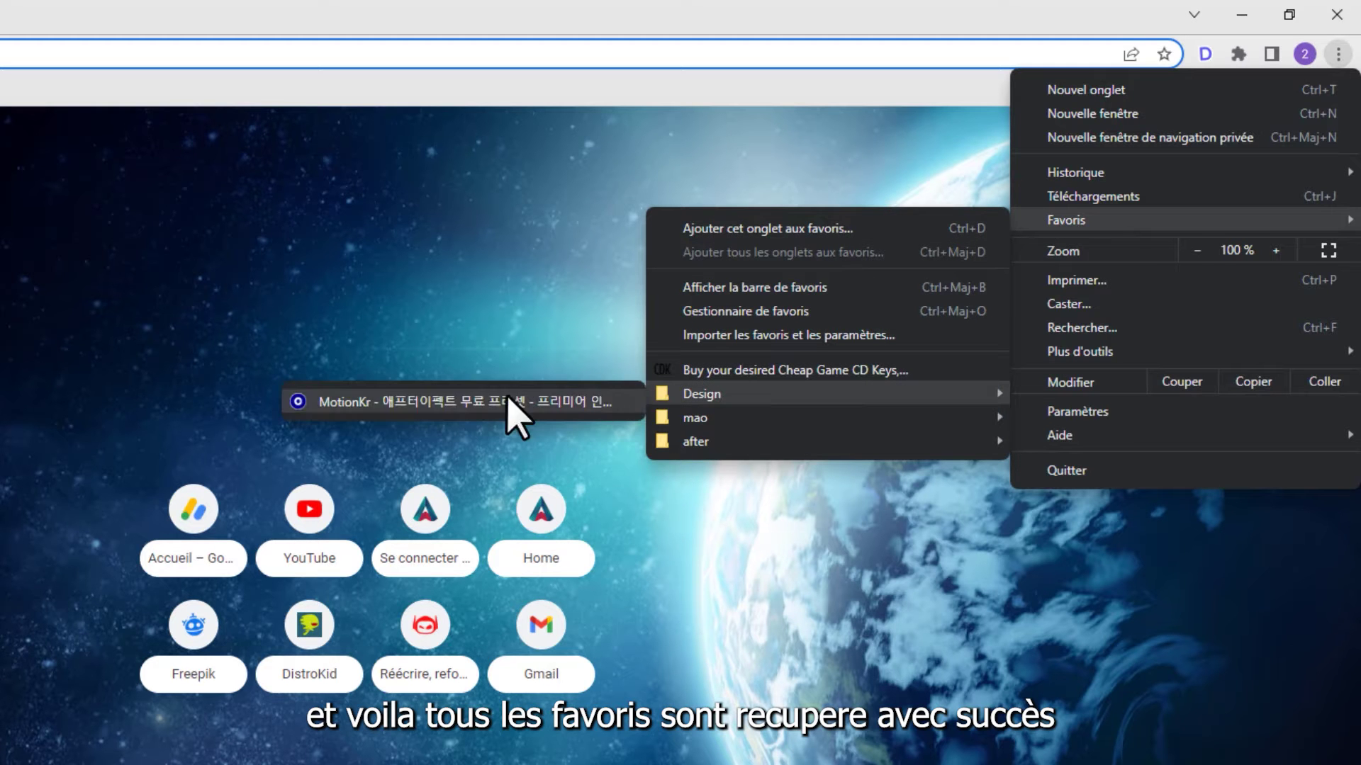
Switch to Chrome, check the Autres favoris folder in the bookmark manager, and return to the new tab page
{"action": "mouse_move", "coordinate": [697, 441]}
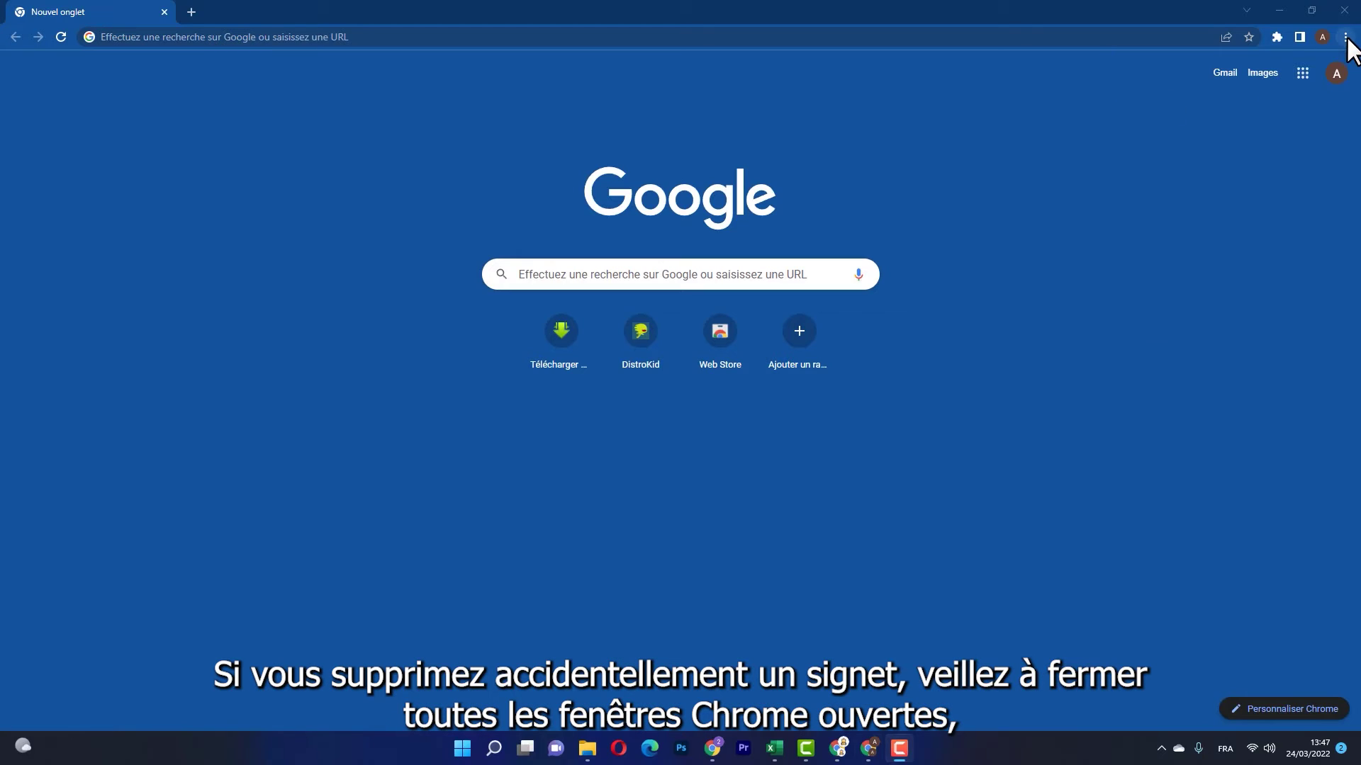
{"action": "left_click", "coordinate": [1345, 37]}
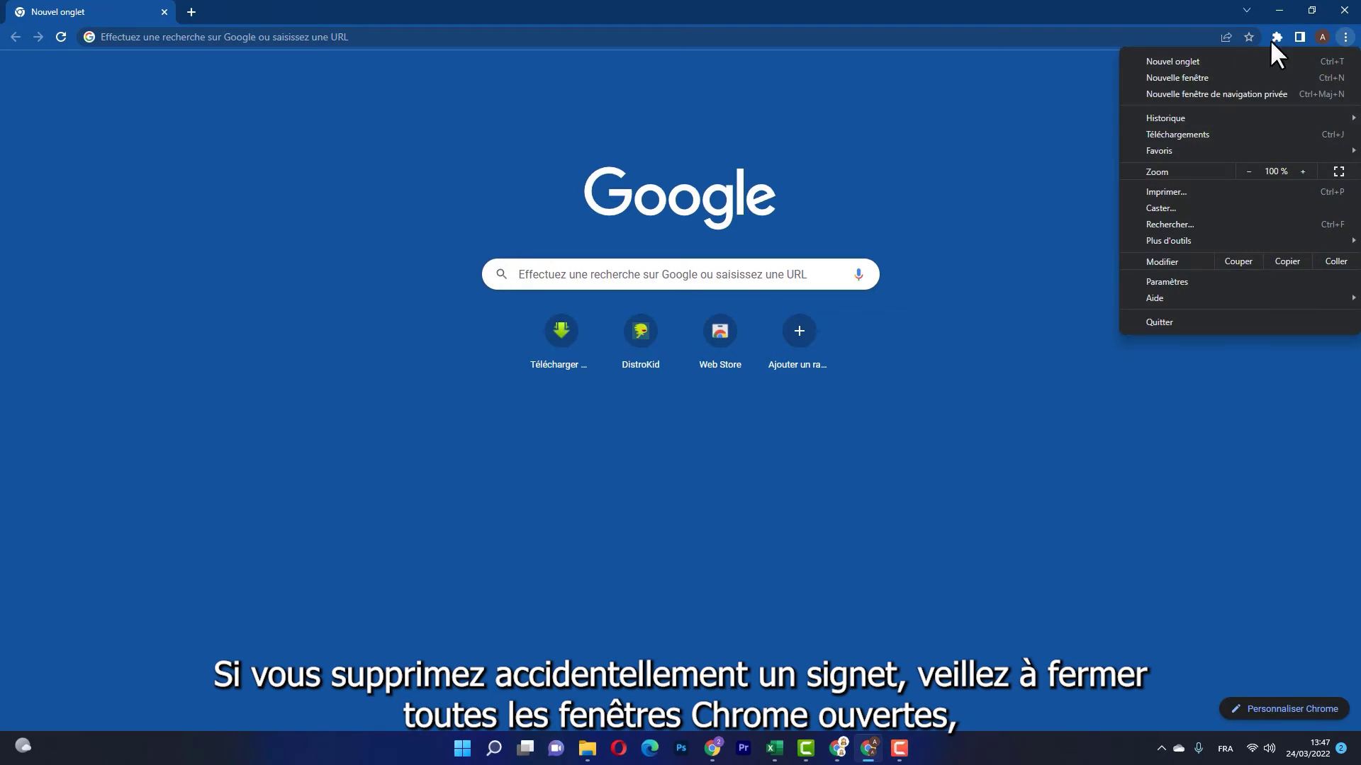
{"action": "mouse_move", "coordinate": [1171, 151]}
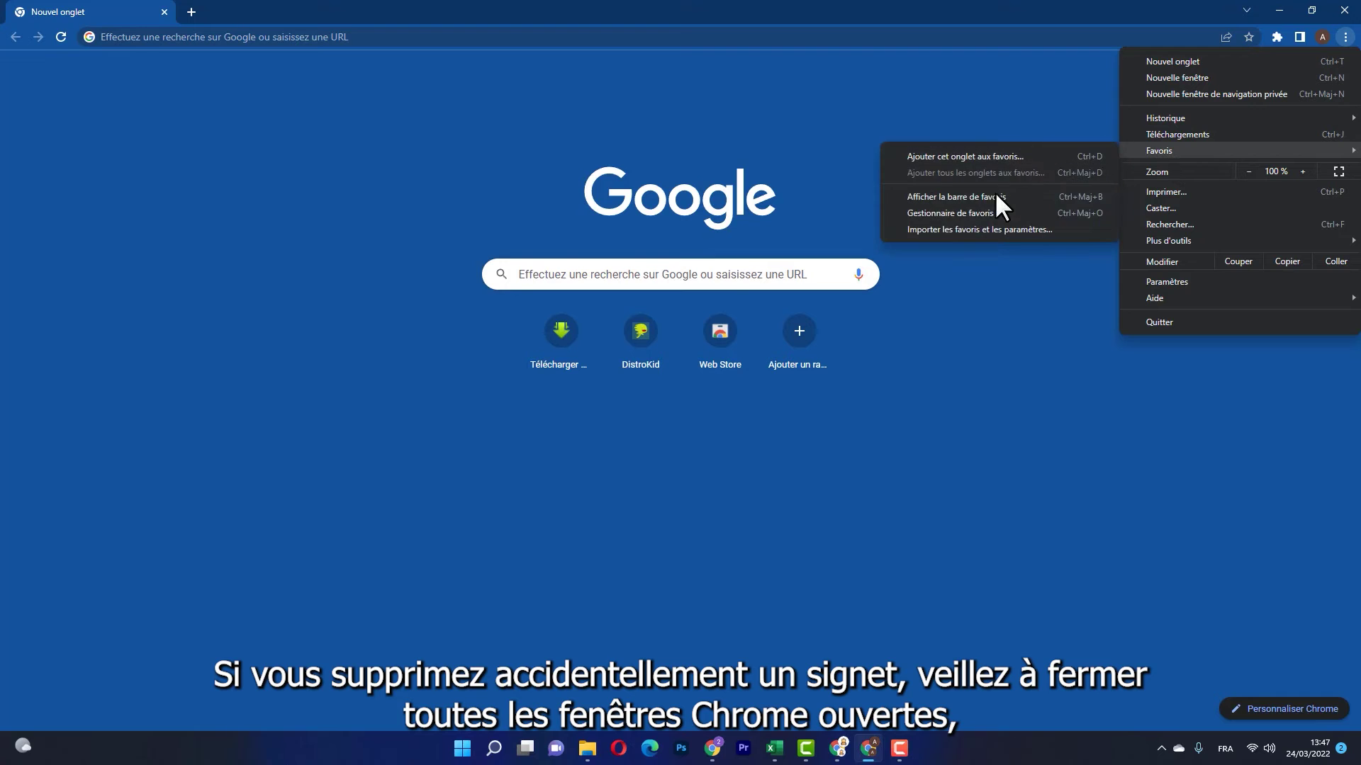
{"action": "left_click", "coordinate": [967, 212]}
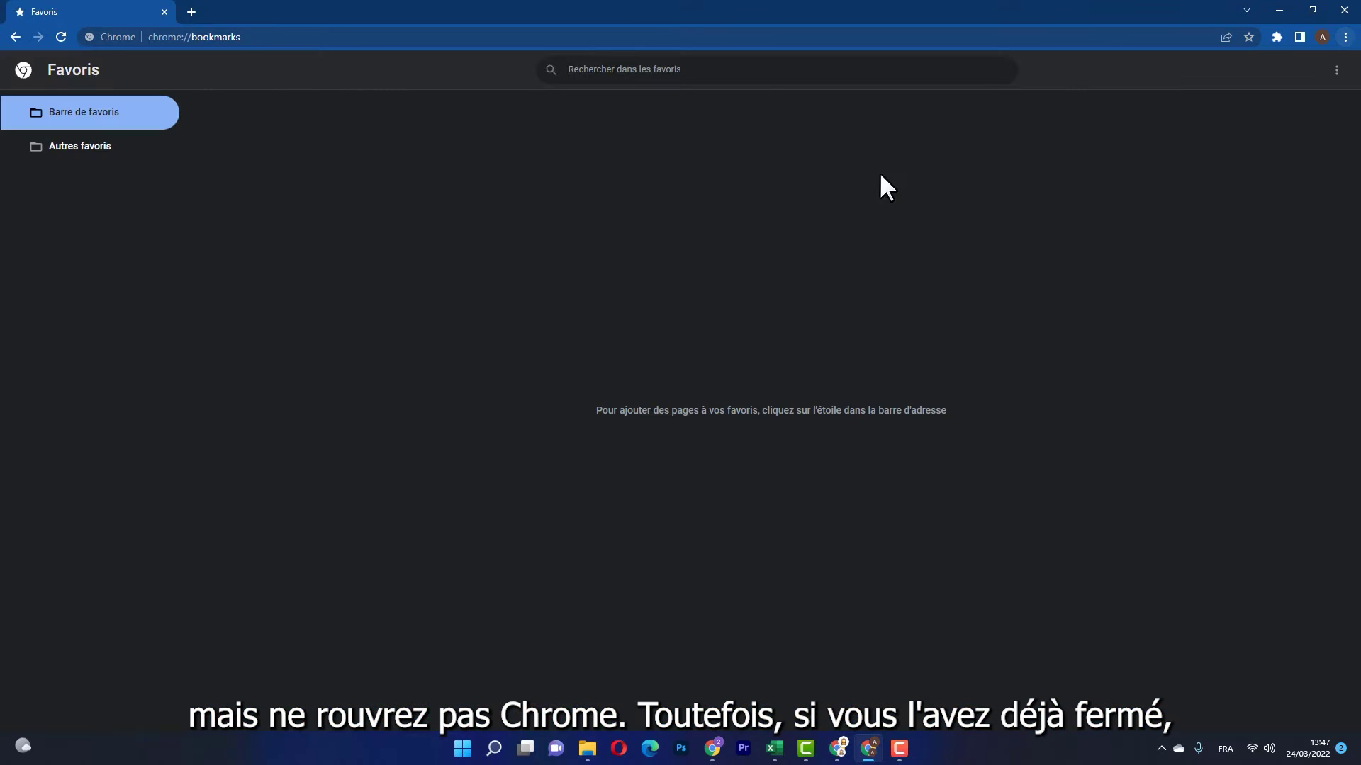
{"action": "left_click", "coordinate": [80, 149]}
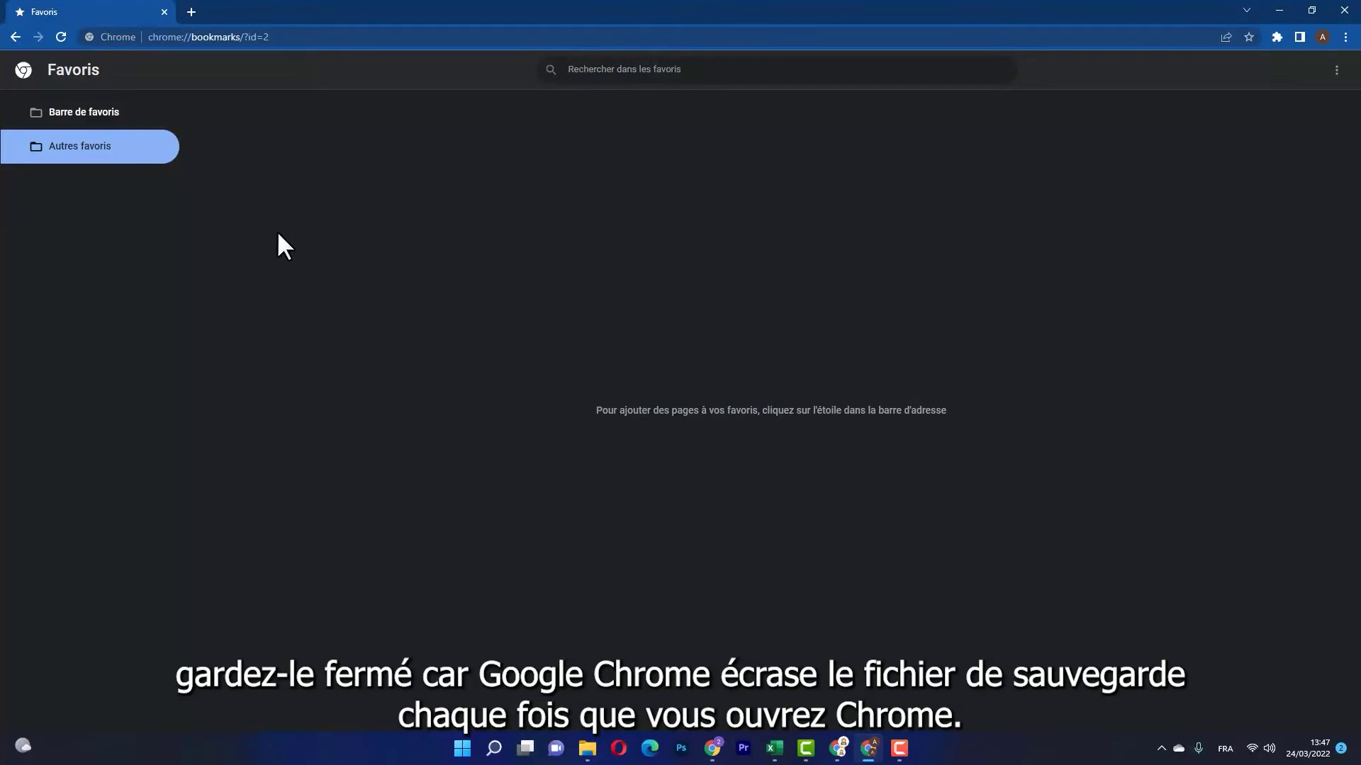
{"action": "left_click", "coordinate": [12, 37]}
{"action": "left_click", "coordinate": [11, 37]}
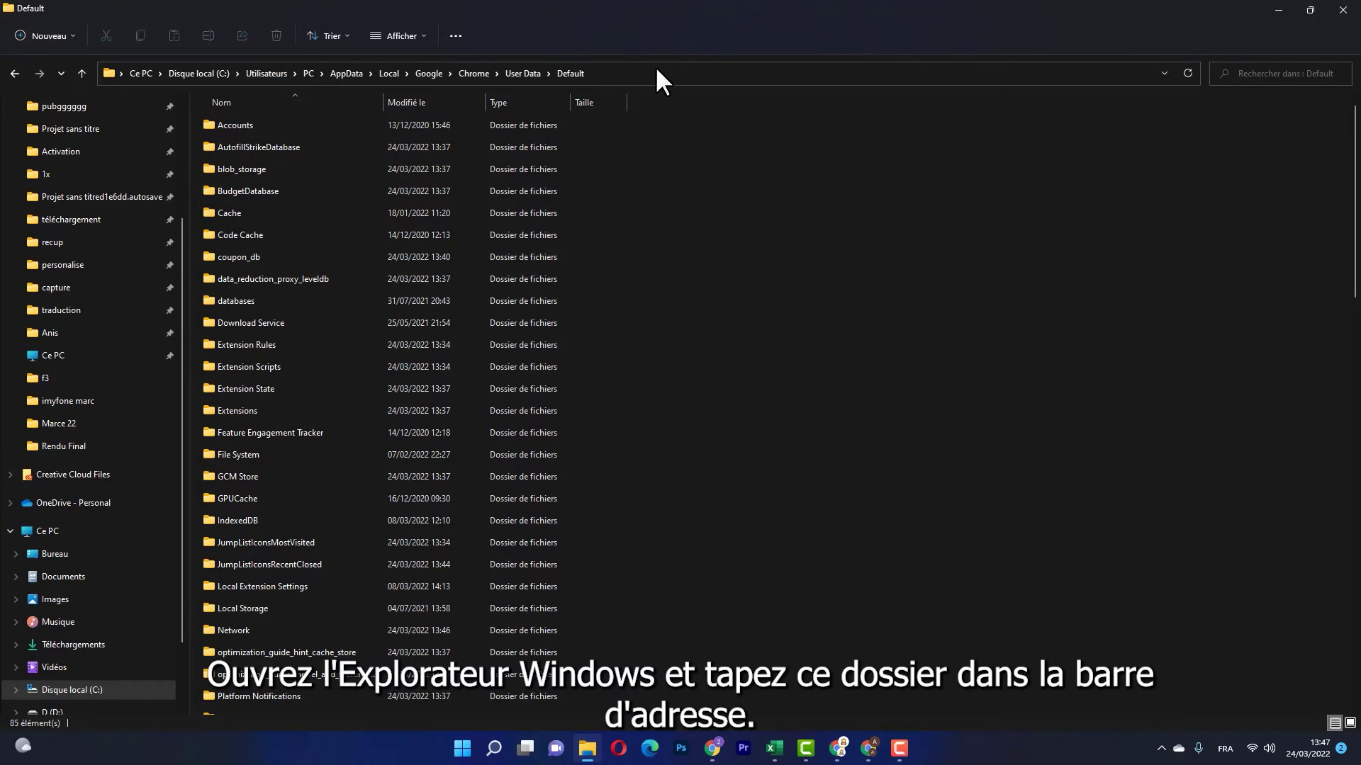
Show the full path of Chrome's User Data\Default folder in File Explorer and examine its user account part
{"action": "left_click", "coordinate": [659, 68]}
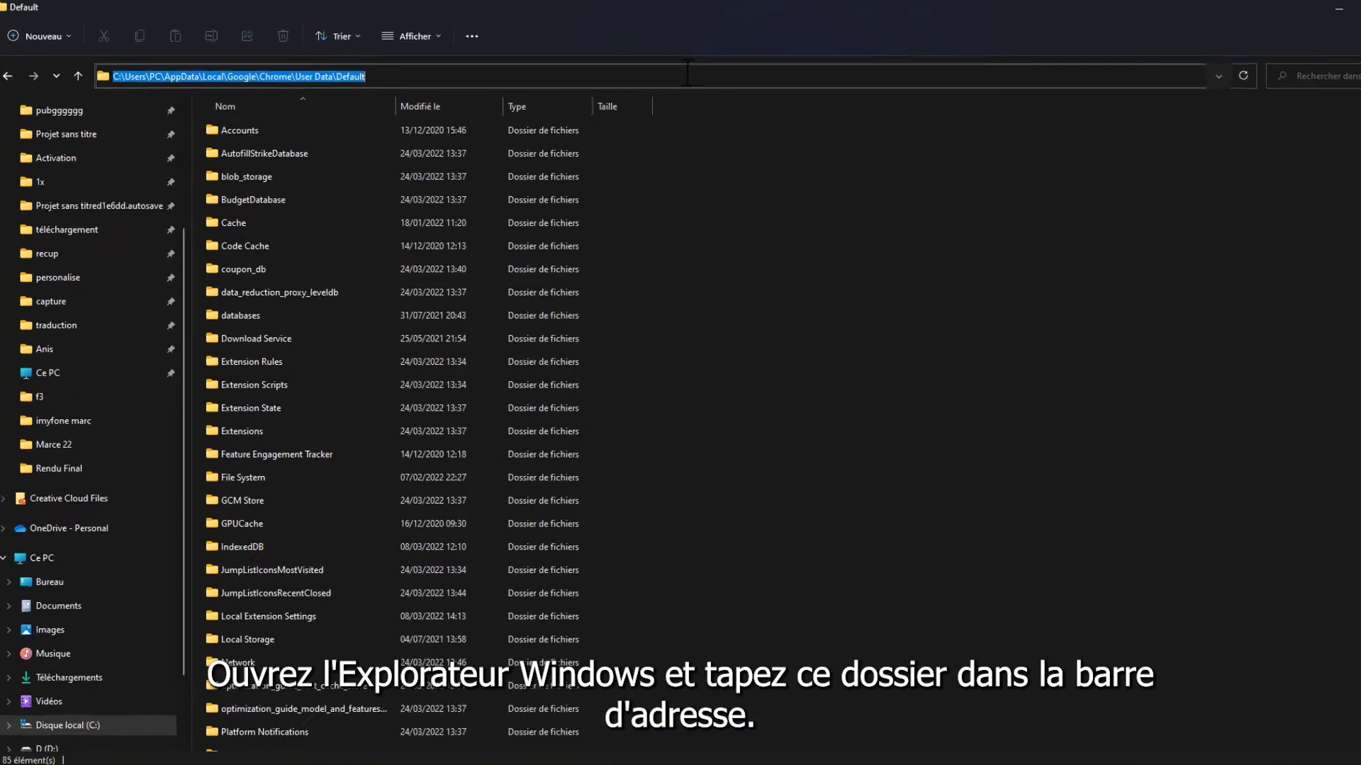
{"action": "left_click", "coordinate": [900, 99]}
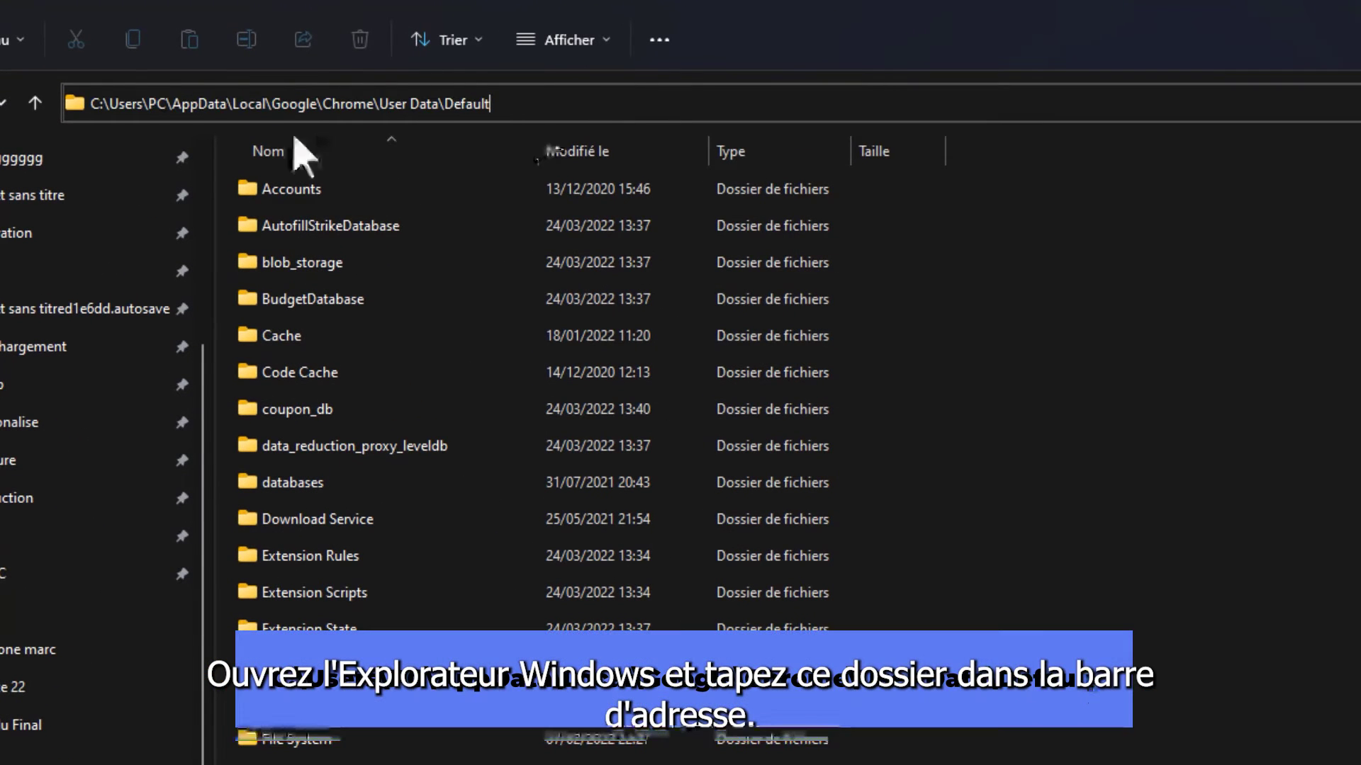
{"action": "left_click_drag", "start_coordinate": [221, 107], "coordinate": [366, 106]}
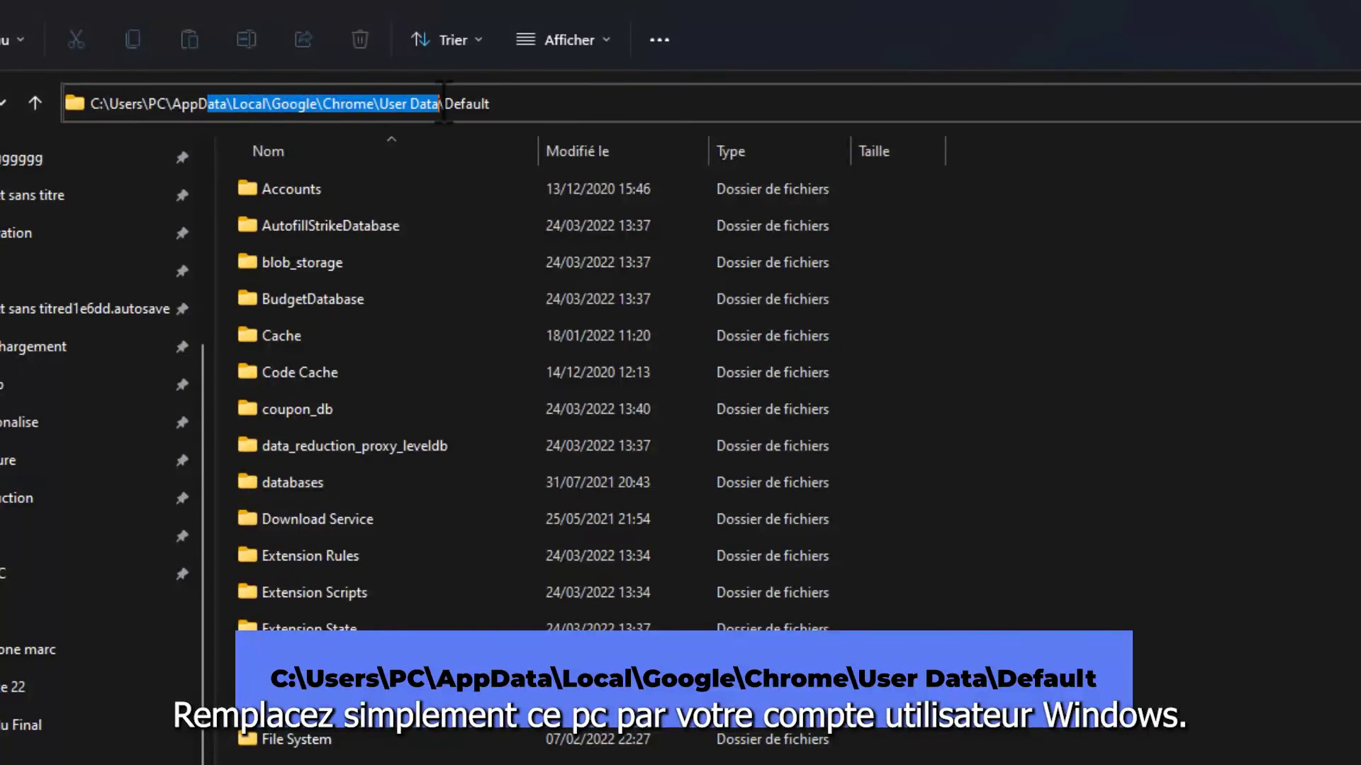
{"action": "left_click", "coordinate": [465, 105]}
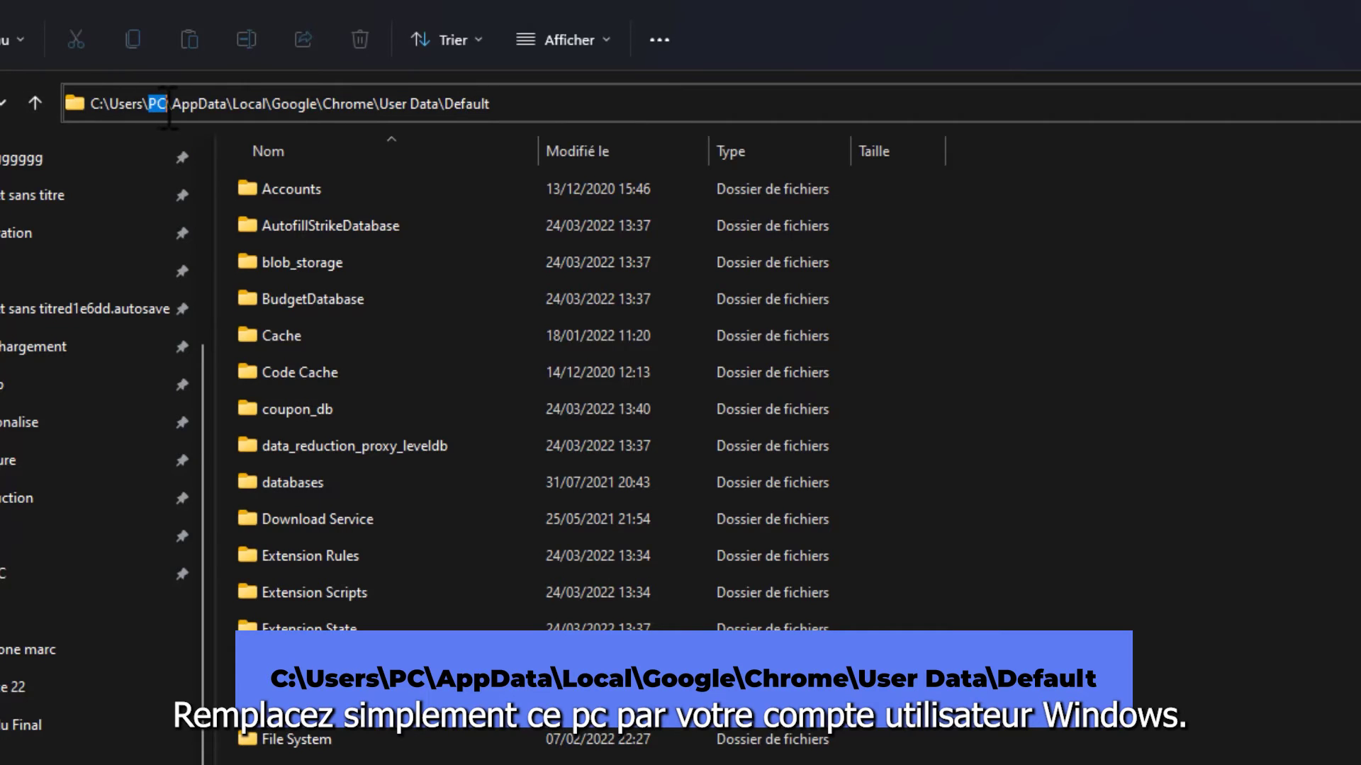
{"action": "left_click", "coordinate": [1142, 608]}
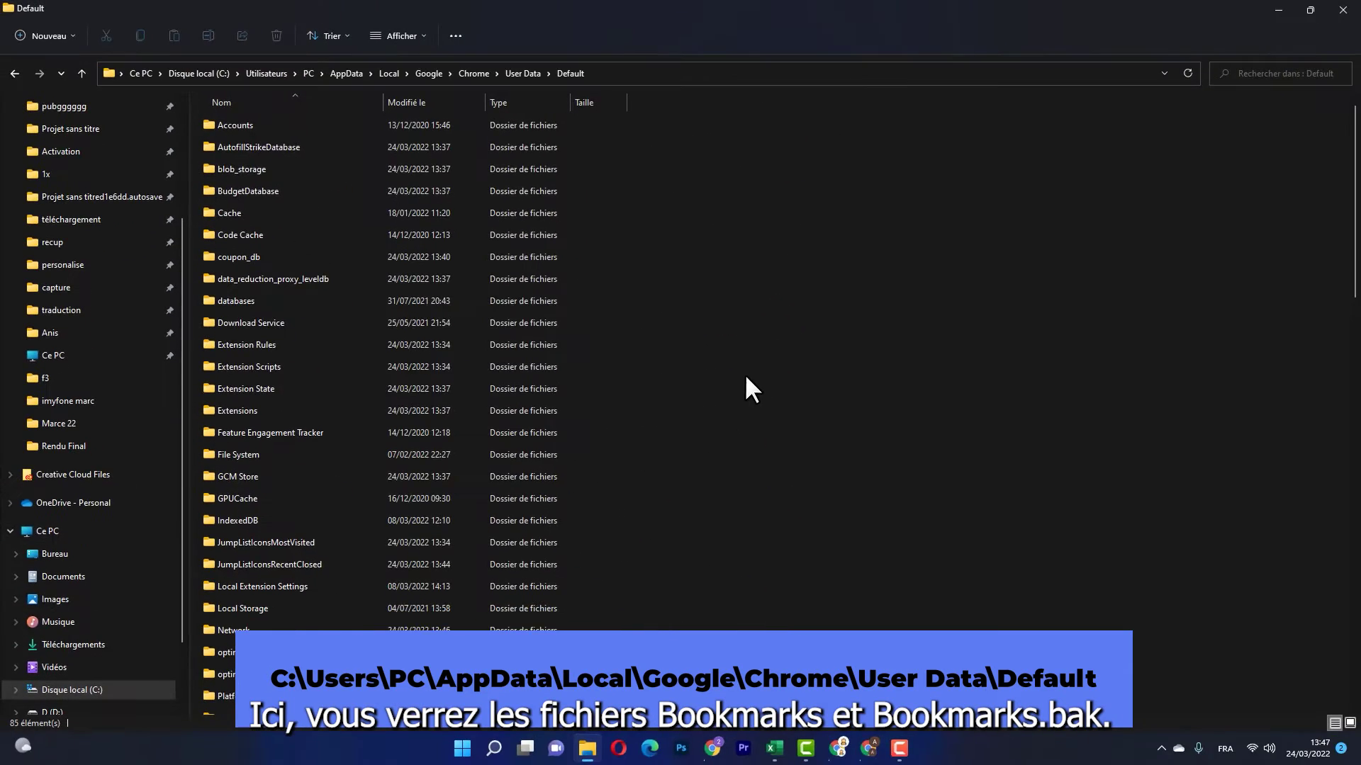
Rename the Bookmarks file by adding 23 to its name, and rename Bookmarks.bak to Bookmarks
{"action": "scroll", "coordinate": [744, 379], "scroll_direction": "down", "scroll_amount": 8}
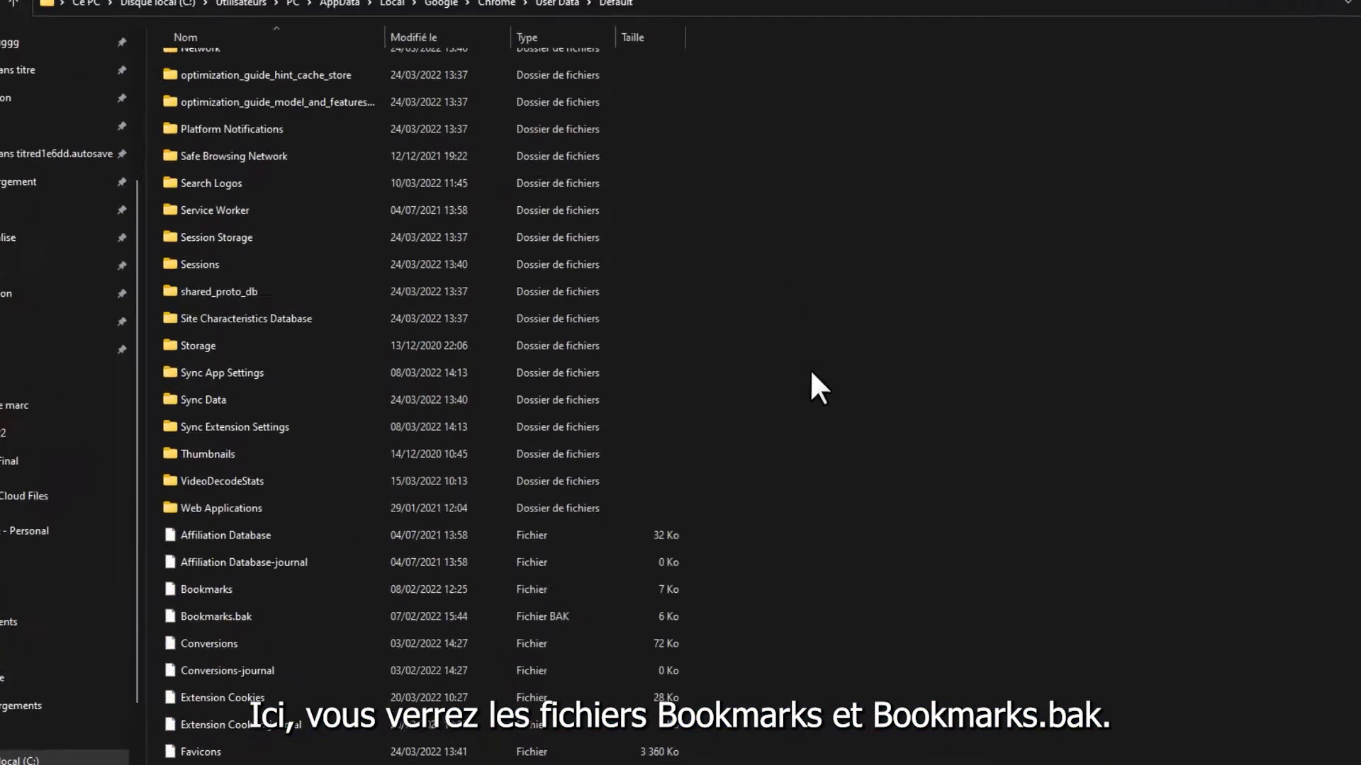
{"action": "left_click", "coordinate": [153, 346]}
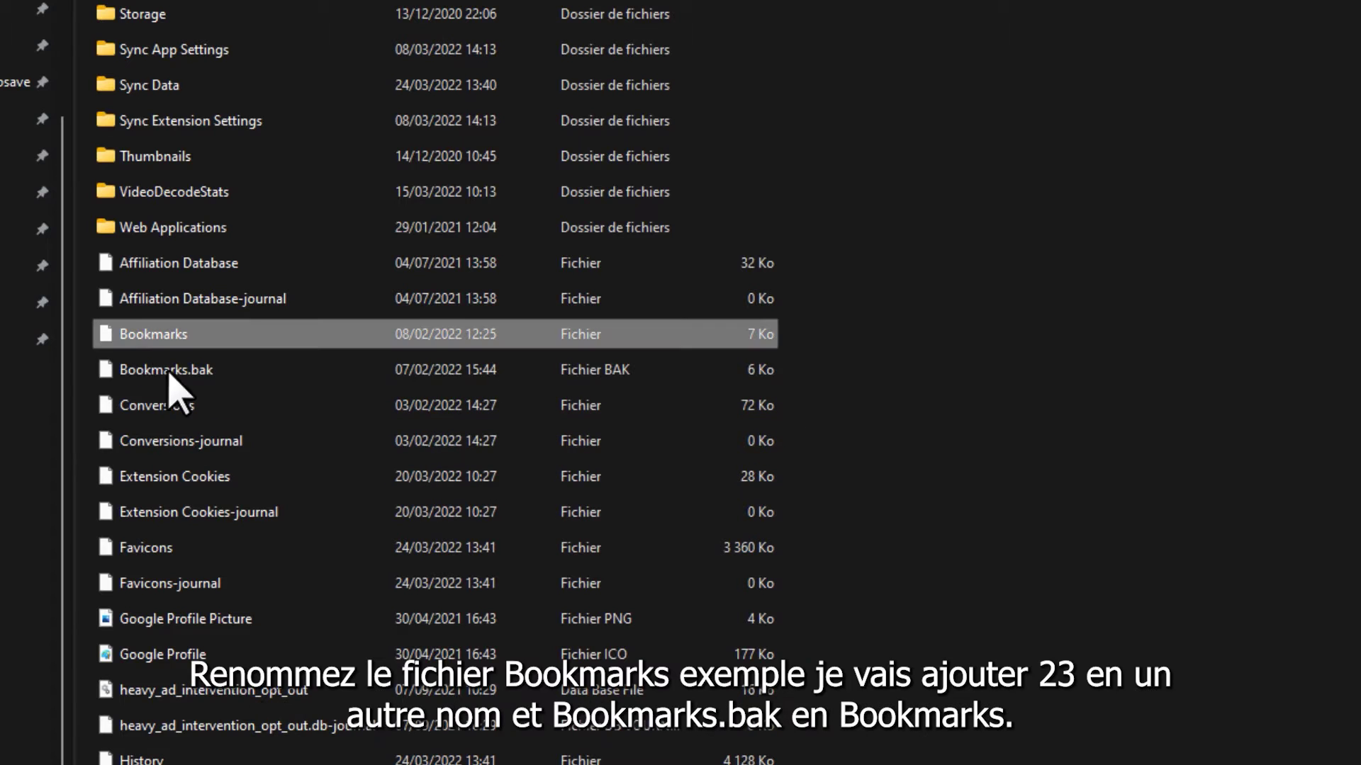
{"action": "left_click", "coordinate": [161, 338]}
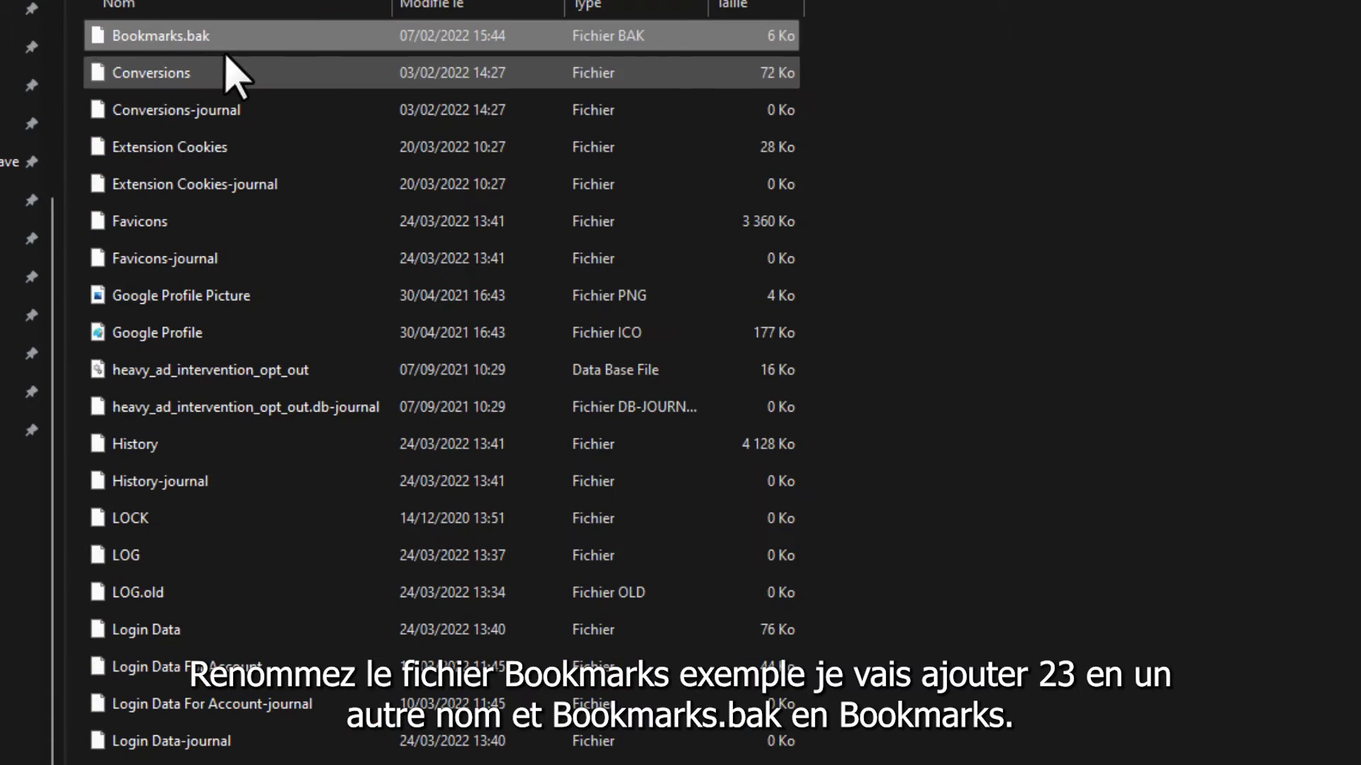
{"action": "left_click", "coordinate": [204, 39]}
{"action": "left_click", "coordinate": [192, 35]}
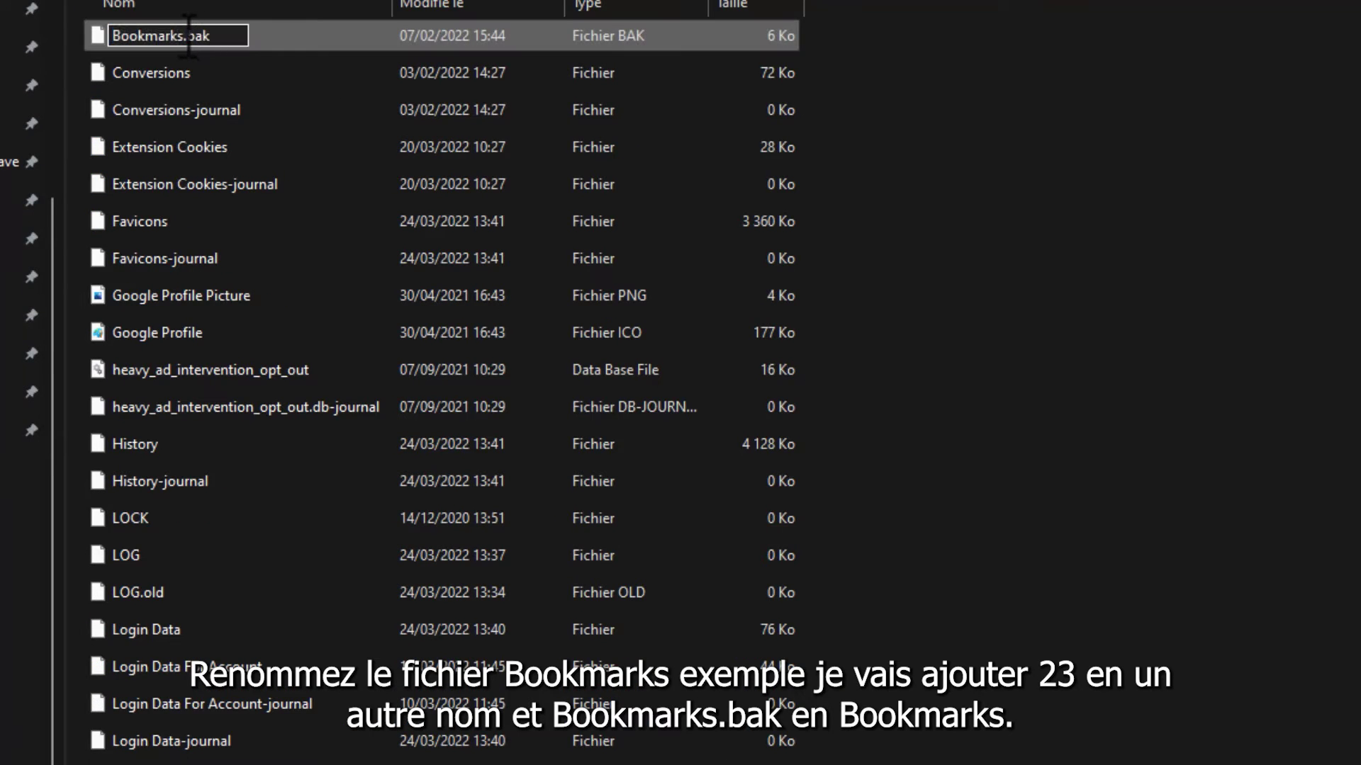
{"action": "key", "text": "BackSpace"}
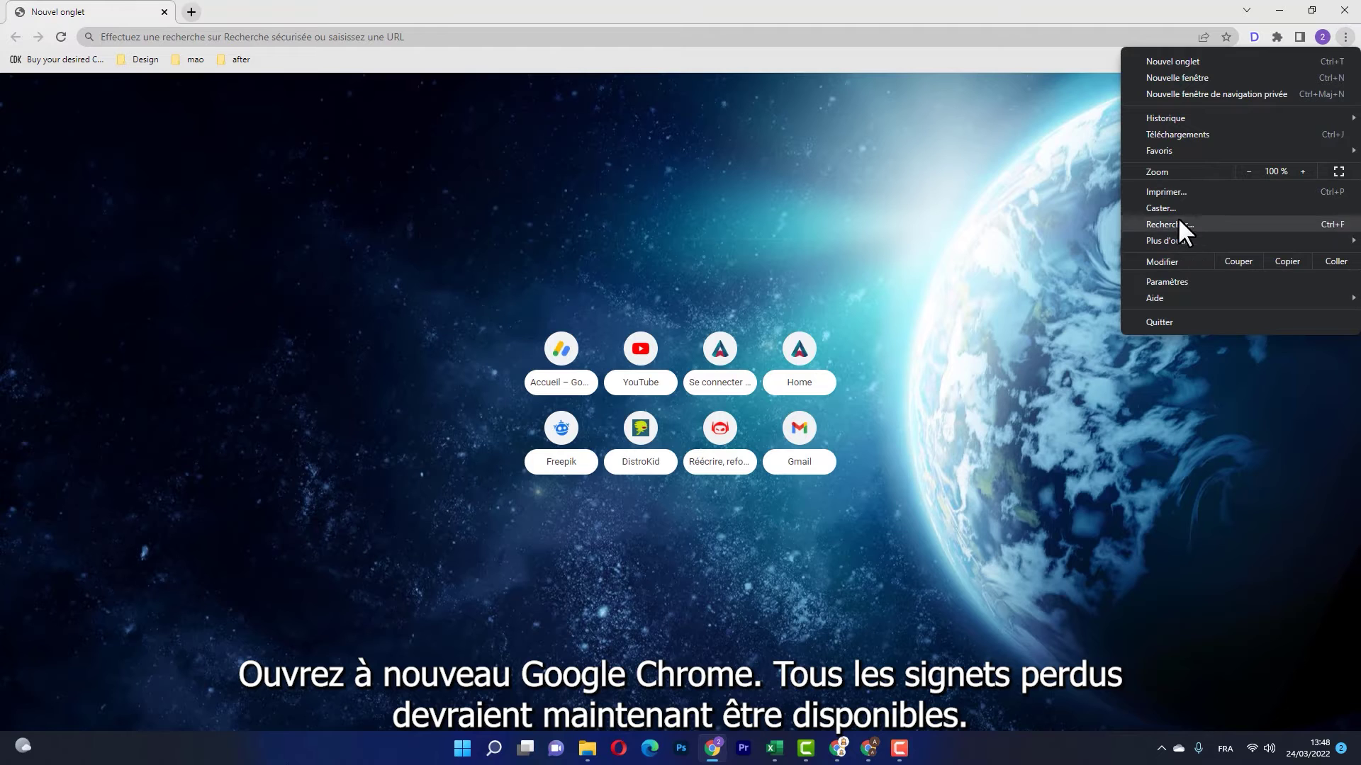
Check the restored bookmark folders in Chrome and open the bookmark manager
{"action": "mouse_move", "coordinate": [1162, 150]}
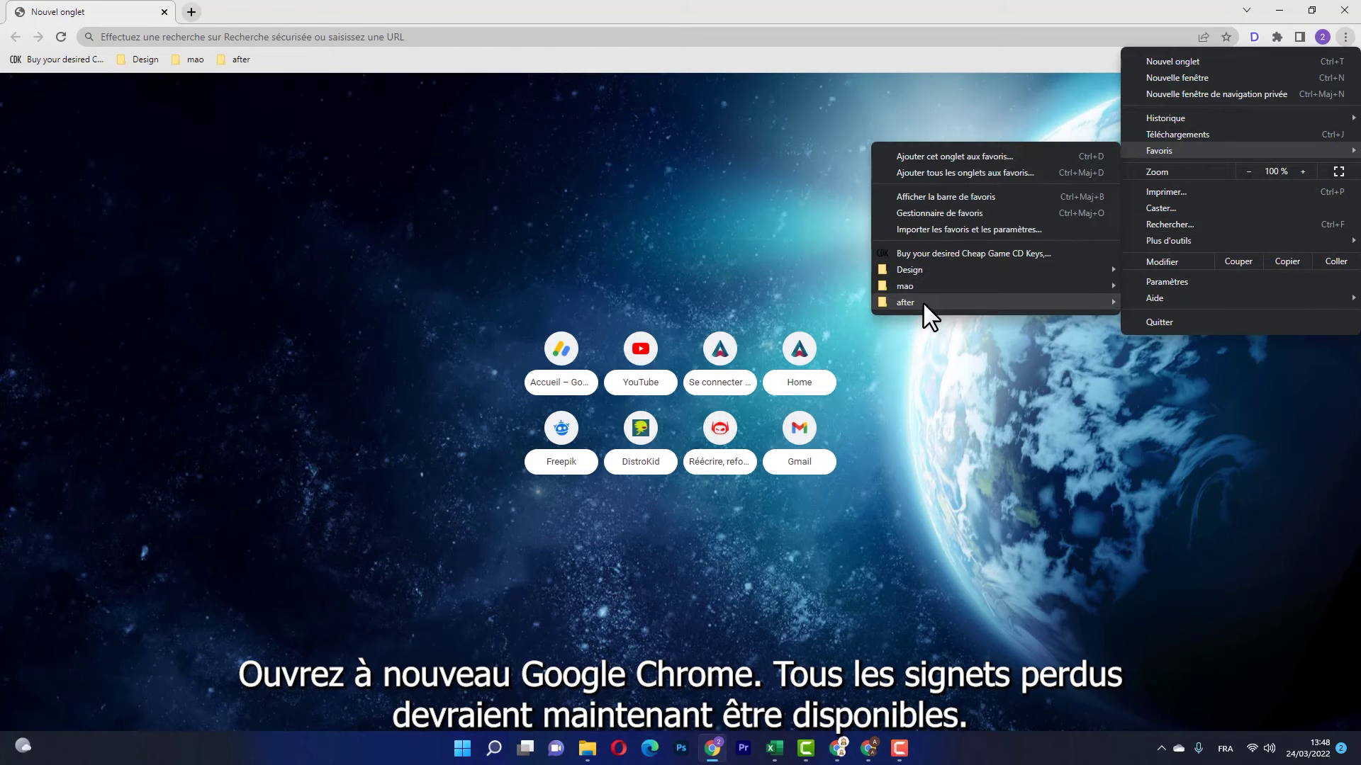
{"action": "left_click", "coordinate": [940, 213]}
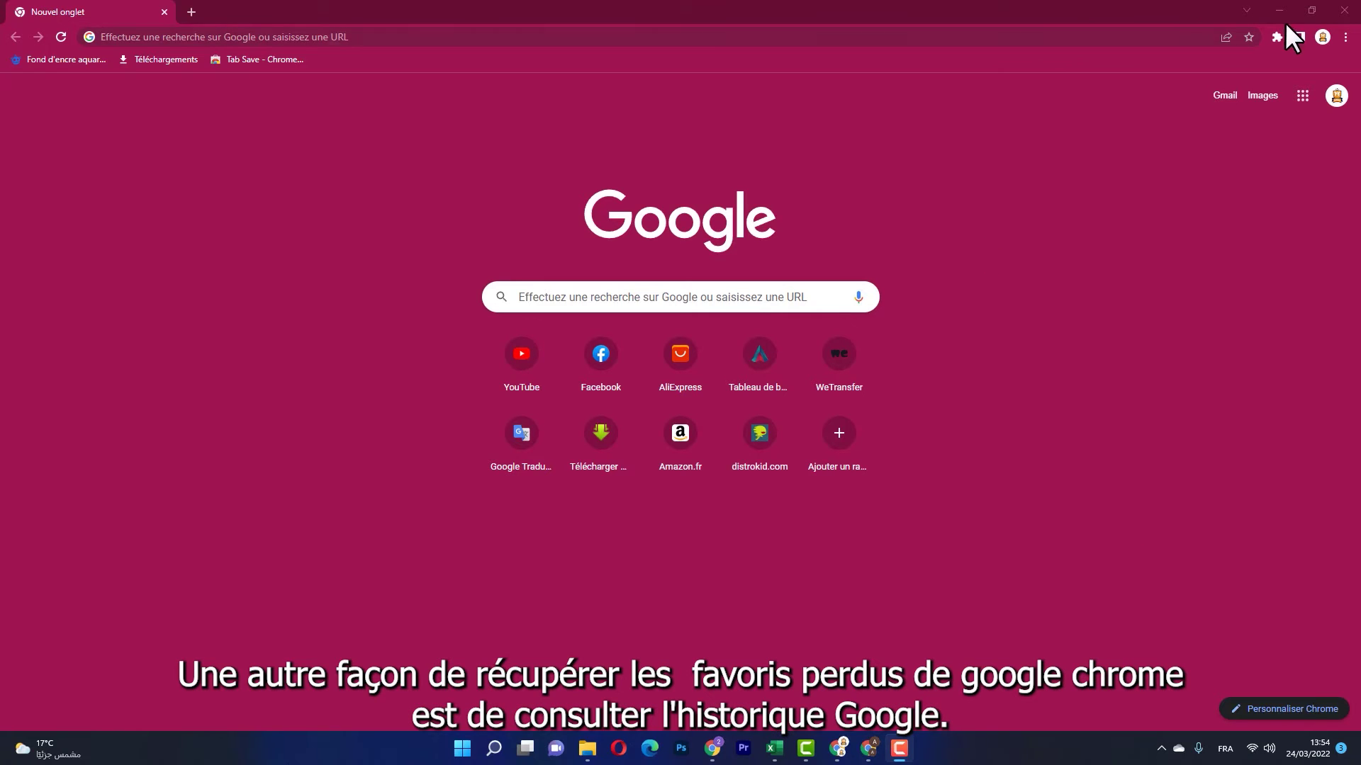
Open the Google account page from the Chrome profile, check which account is signed in, and close the page
{"action": "left_click", "coordinate": [1322, 37]}
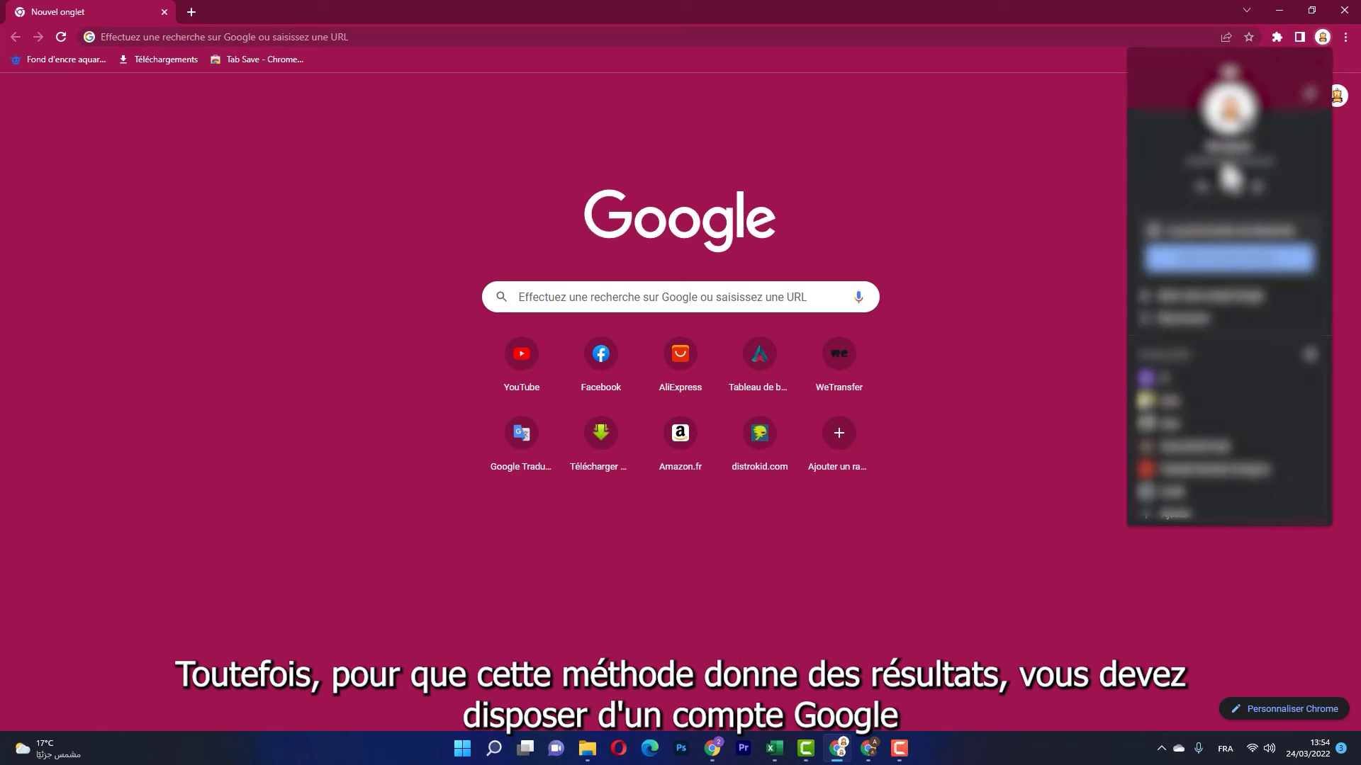
{"action": "left_click", "coordinate": [1203, 300]}
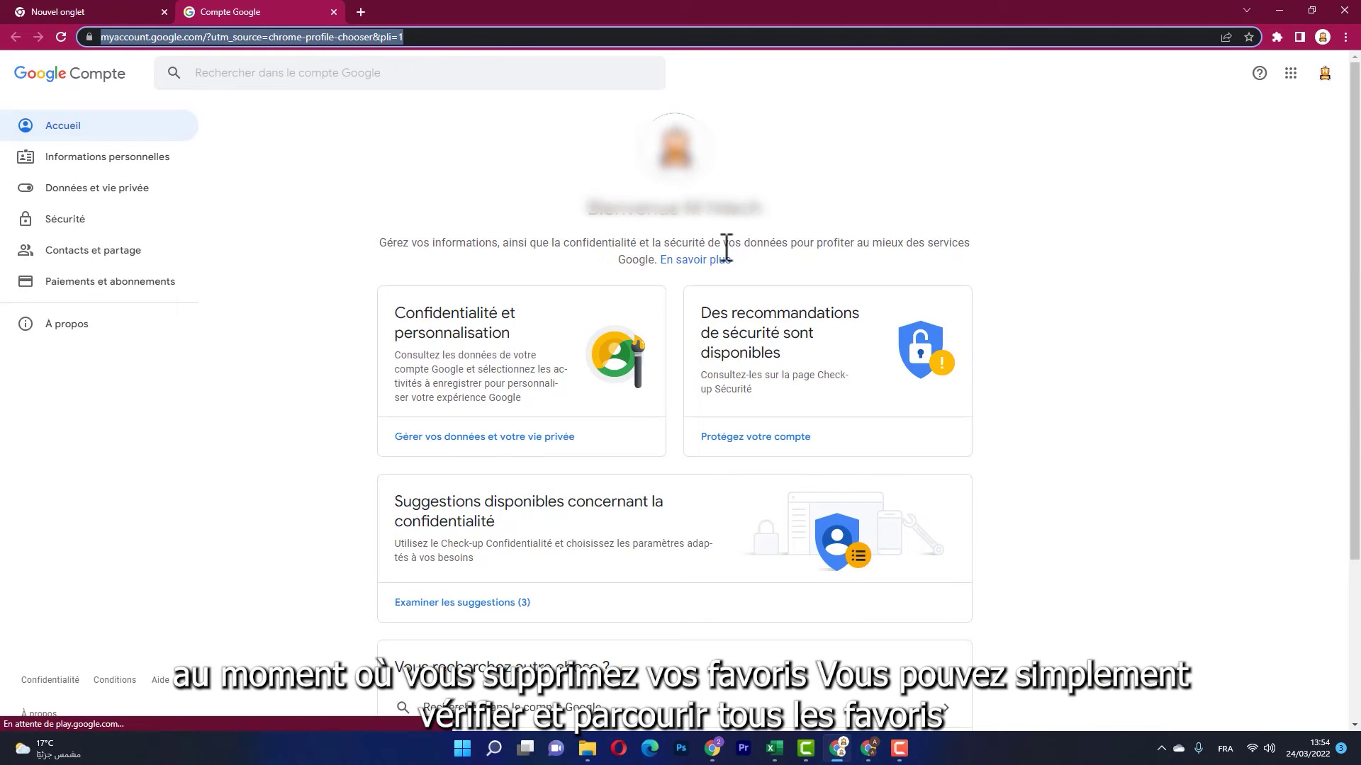
{"action": "left_click", "coordinate": [1324, 73]}
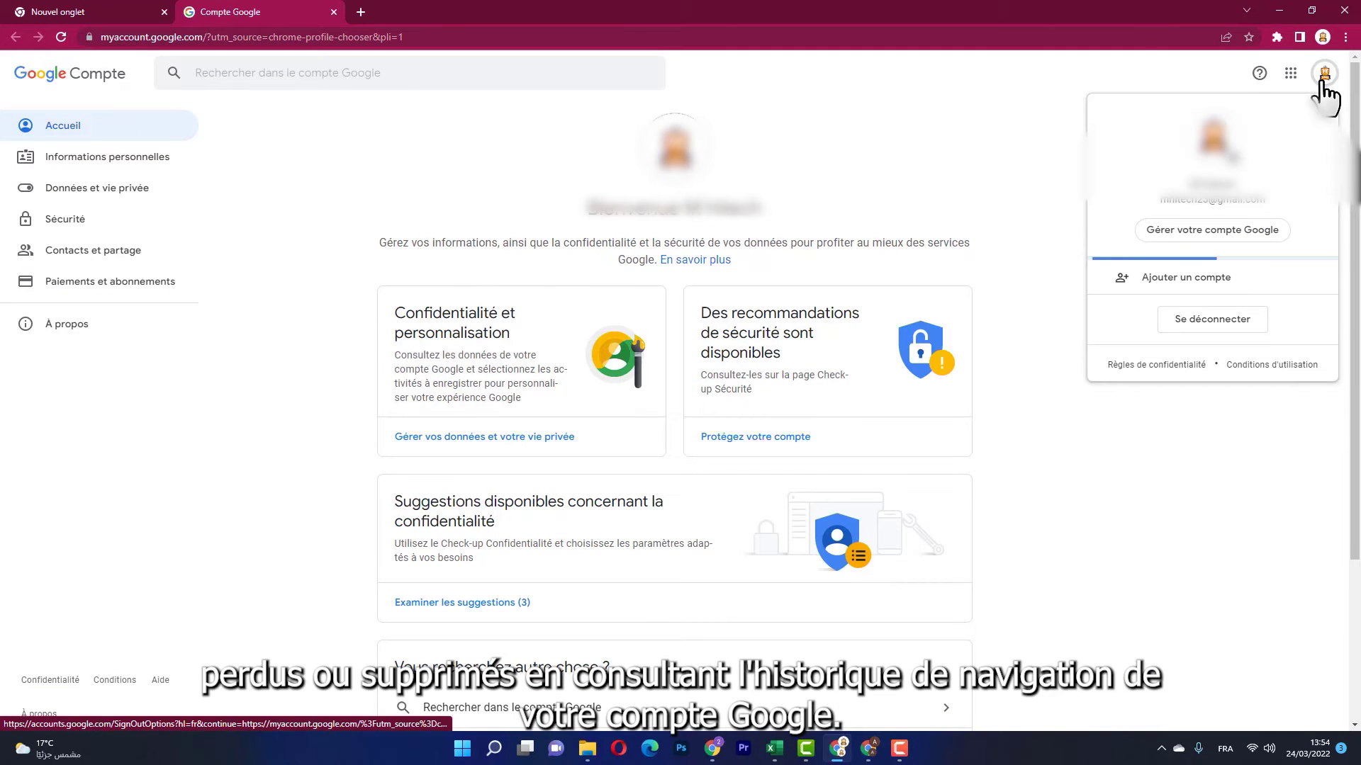
{"action": "left_click", "coordinate": [333, 12]}
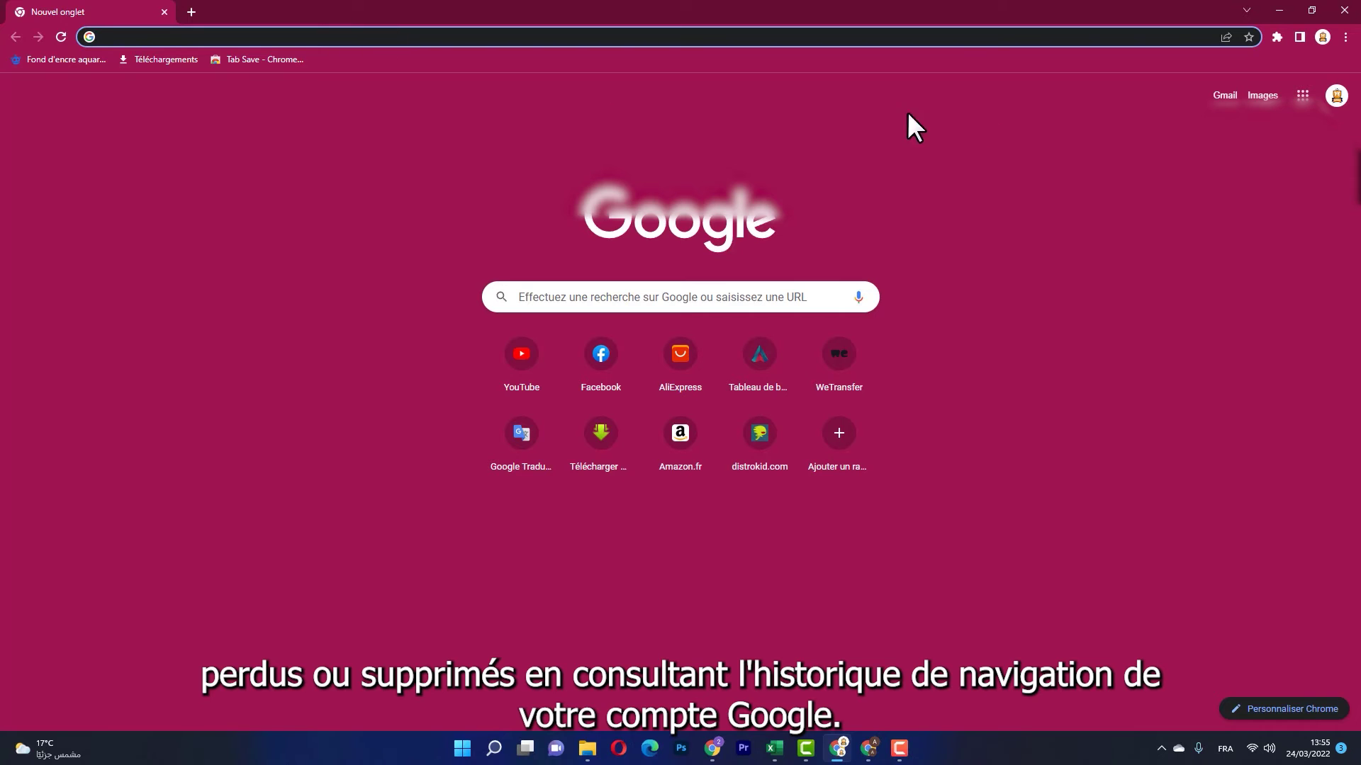
Open Chrome's full browsing history and look through the list of visited pages
{"action": "left_click", "coordinate": [1345, 37]}
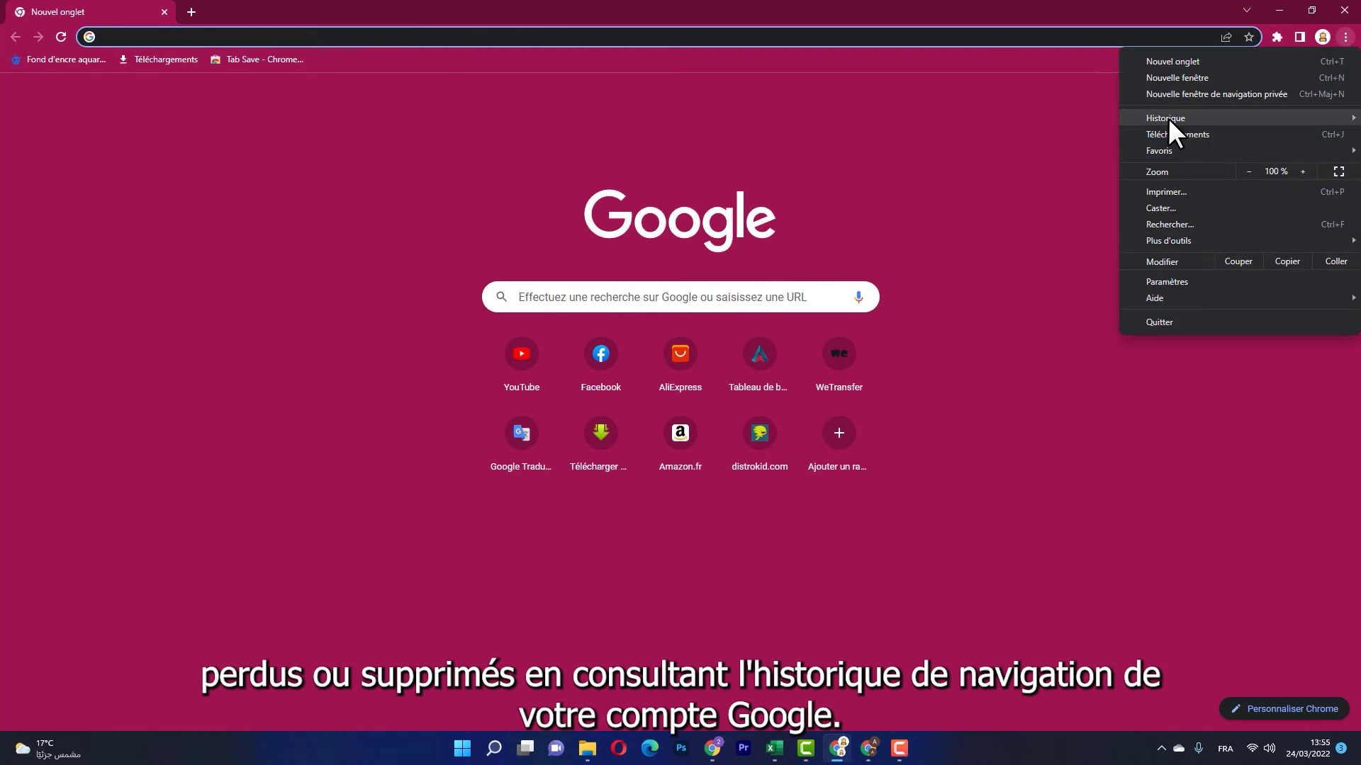
{"action": "mouse_move", "coordinate": [1168, 118]}
{"action": "left_click", "coordinate": [904, 122]}
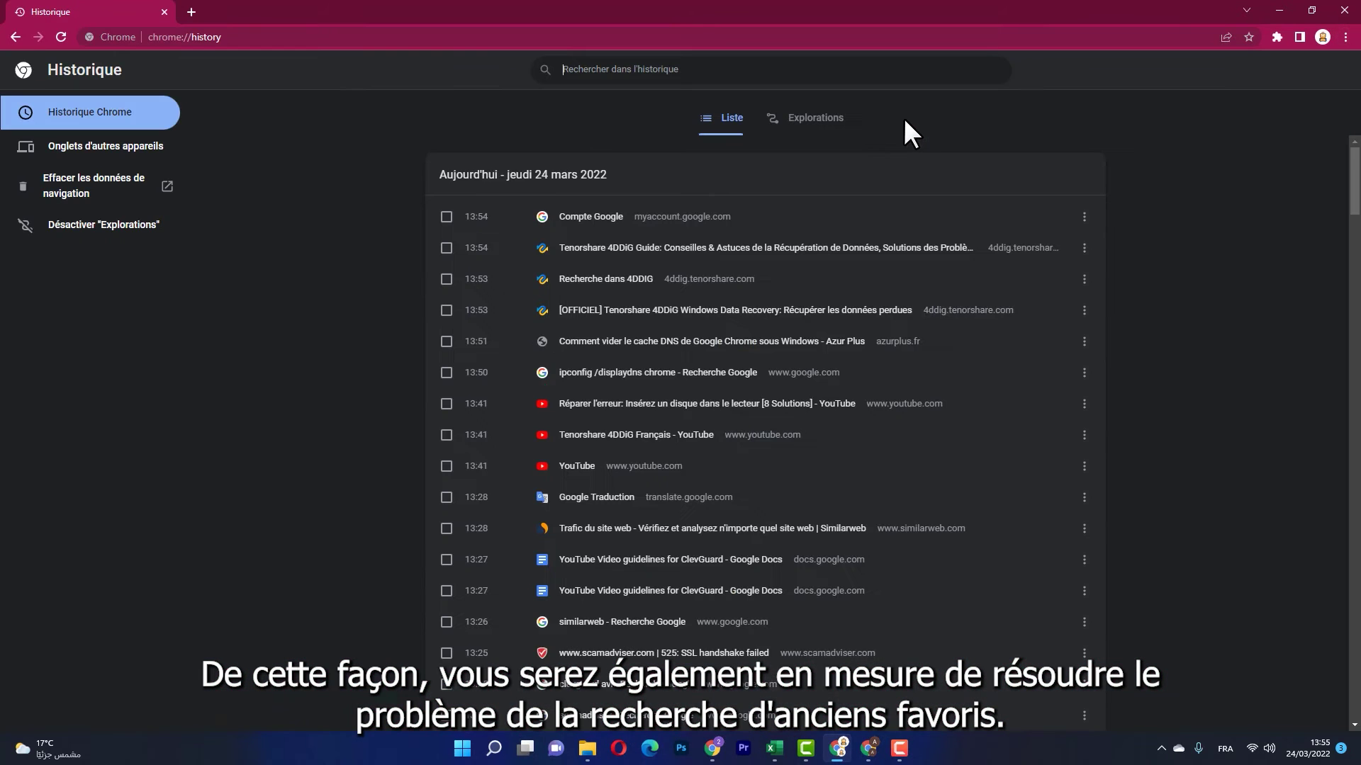
{"action": "scroll", "coordinate": [824, 402], "scroll_direction": "down", "scroll_amount": 15}
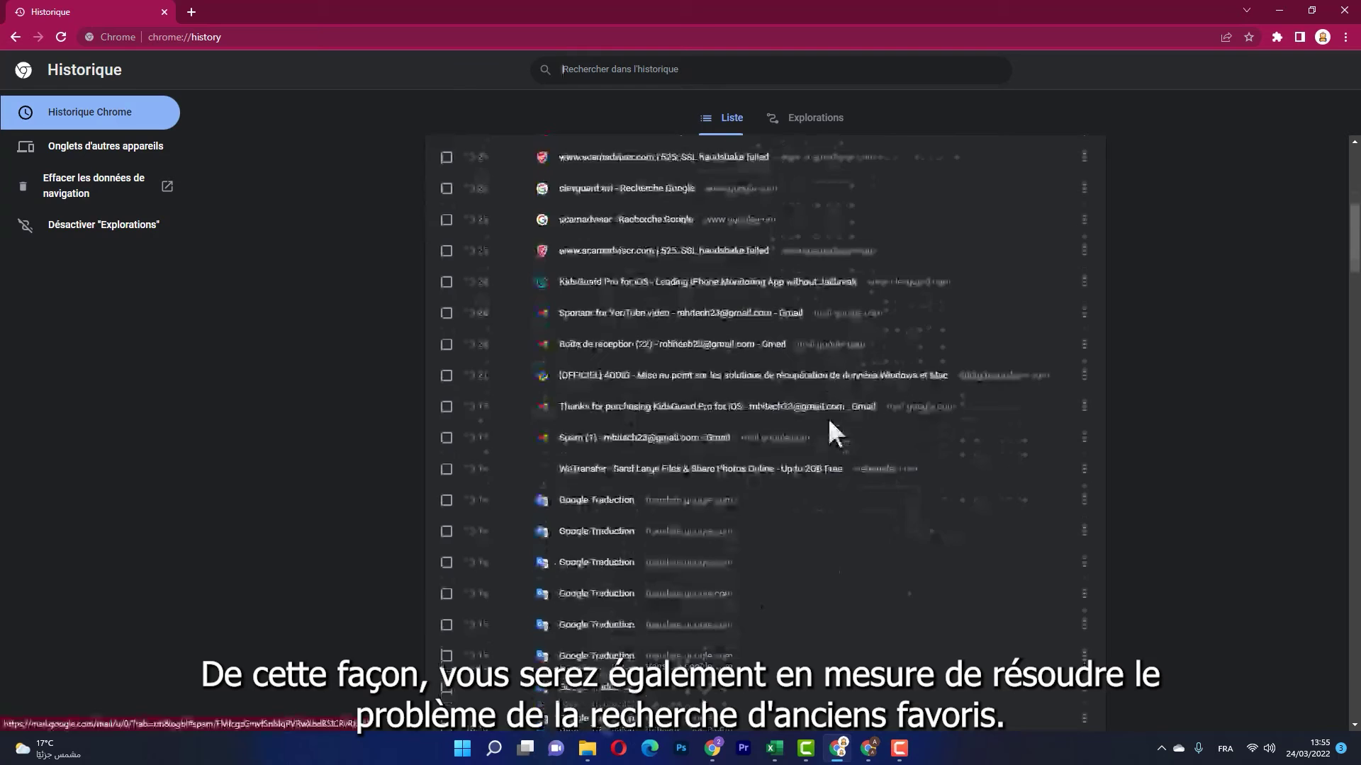
{"action": "scroll", "coordinate": [827, 440], "scroll_direction": "down", "scroll_amount": 5}
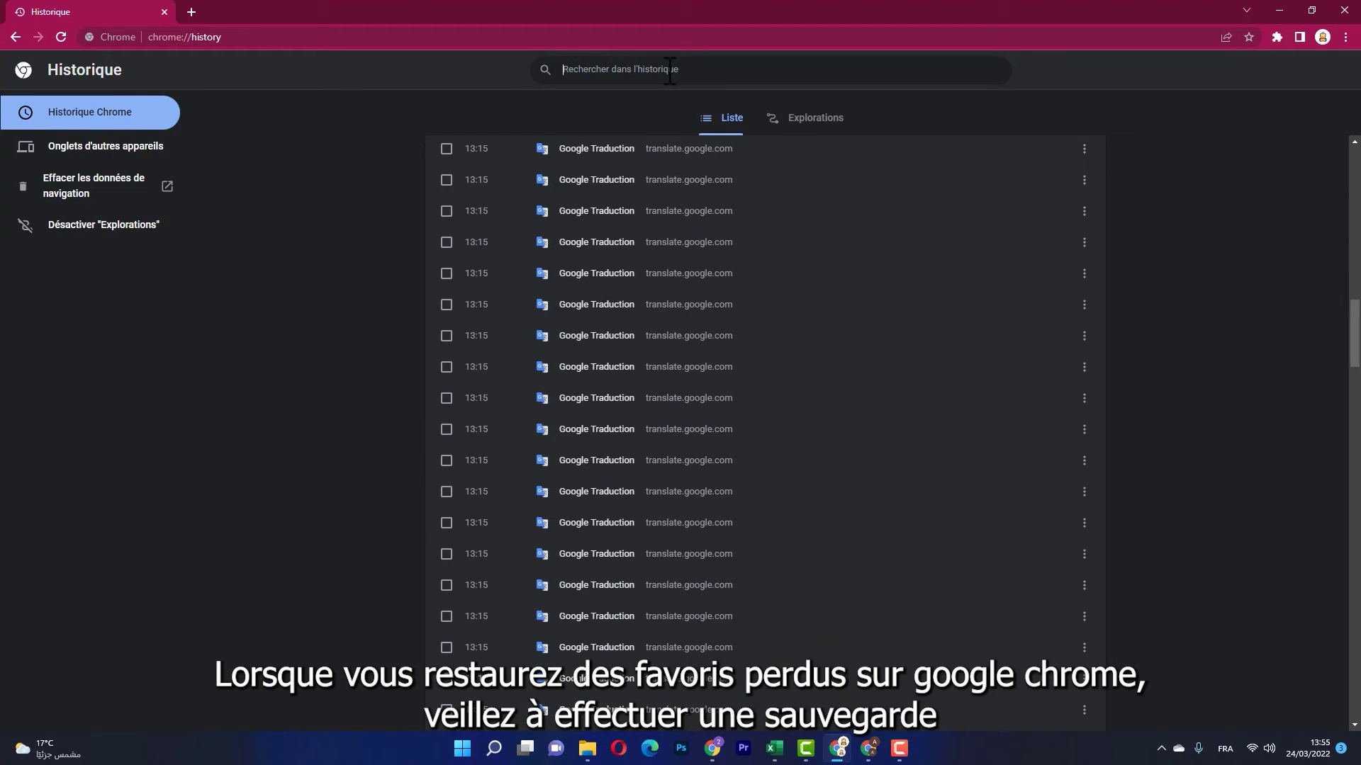
Search the history for 4ddi and bookmark the Tenorshare 4DDiG Guide page in the Barre de favoris folder
{"action": "type", "text": "ddi"}
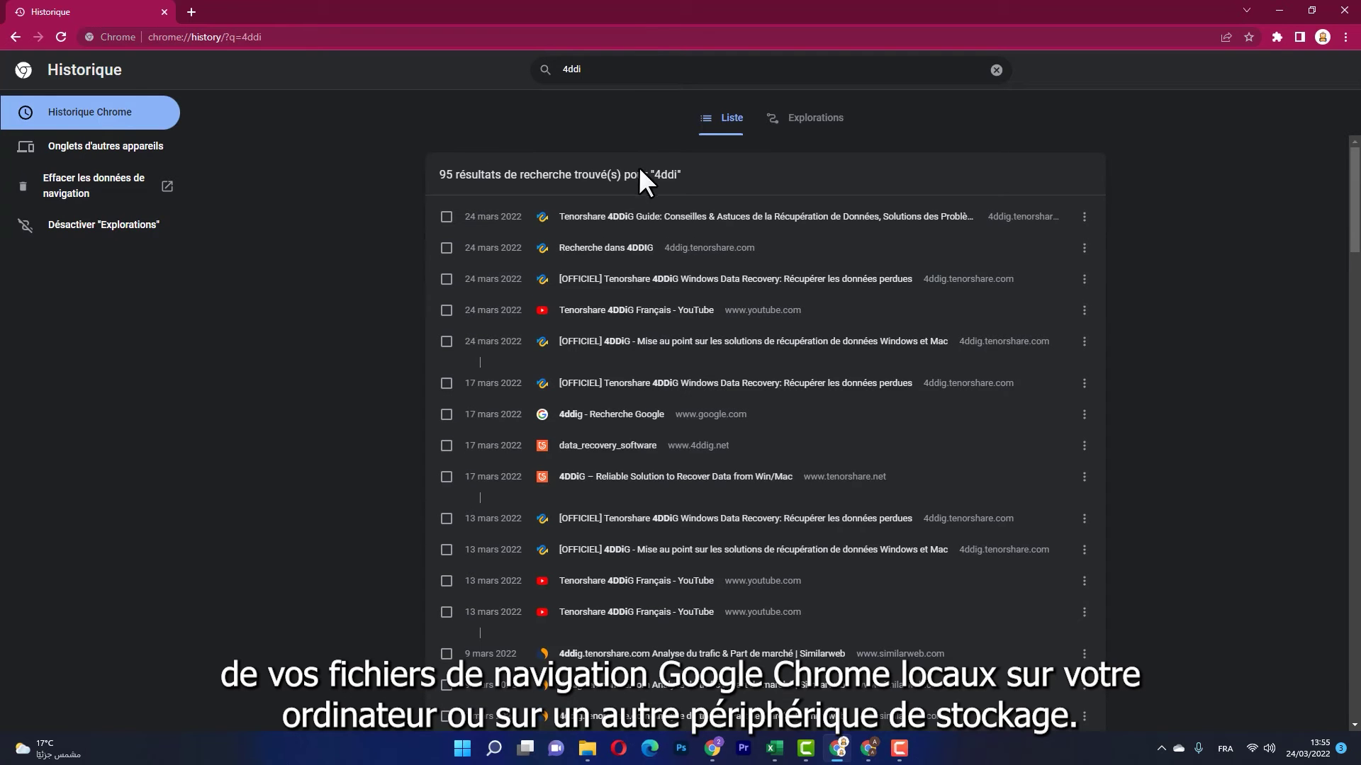
{"action": "left_click", "coordinate": [585, 216]}
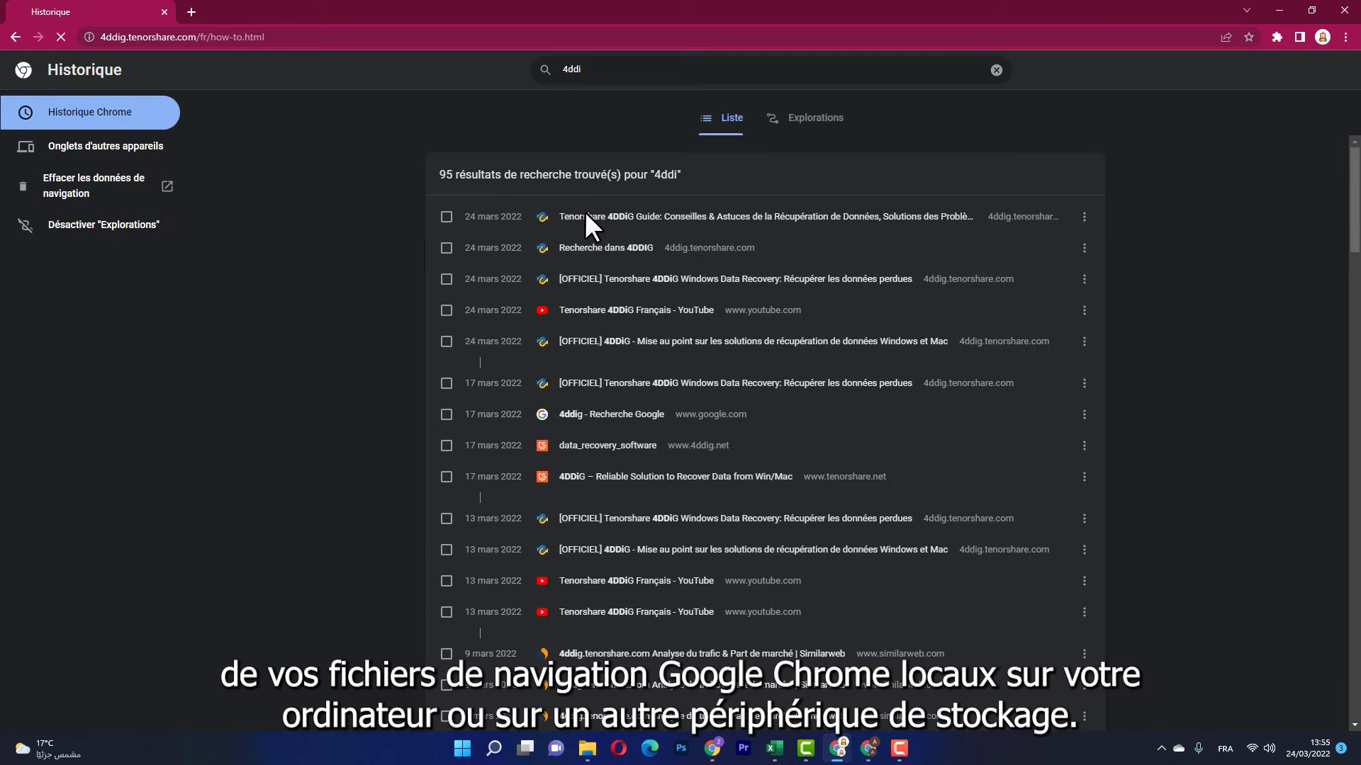
{"action": "left_click", "coordinate": [1248, 37]}
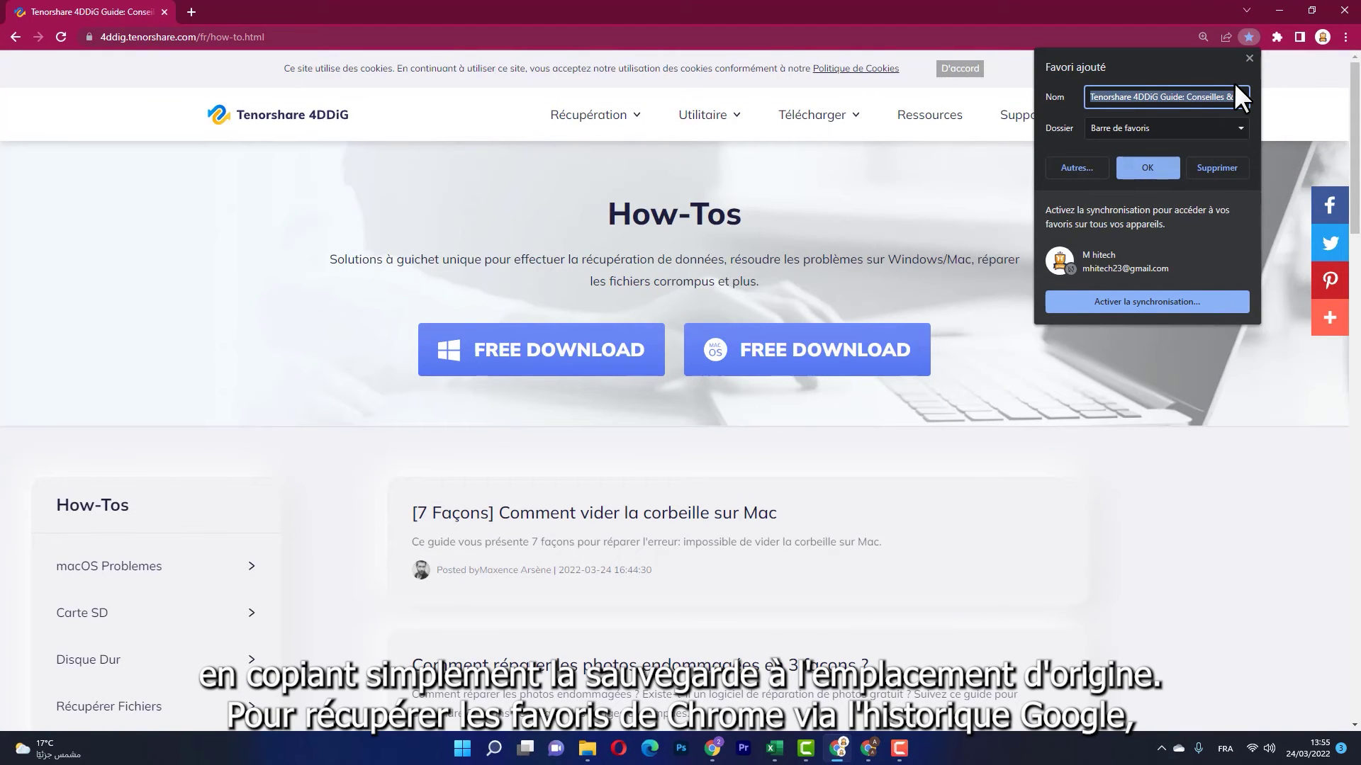
{"action": "left_click", "coordinate": [1249, 58]}
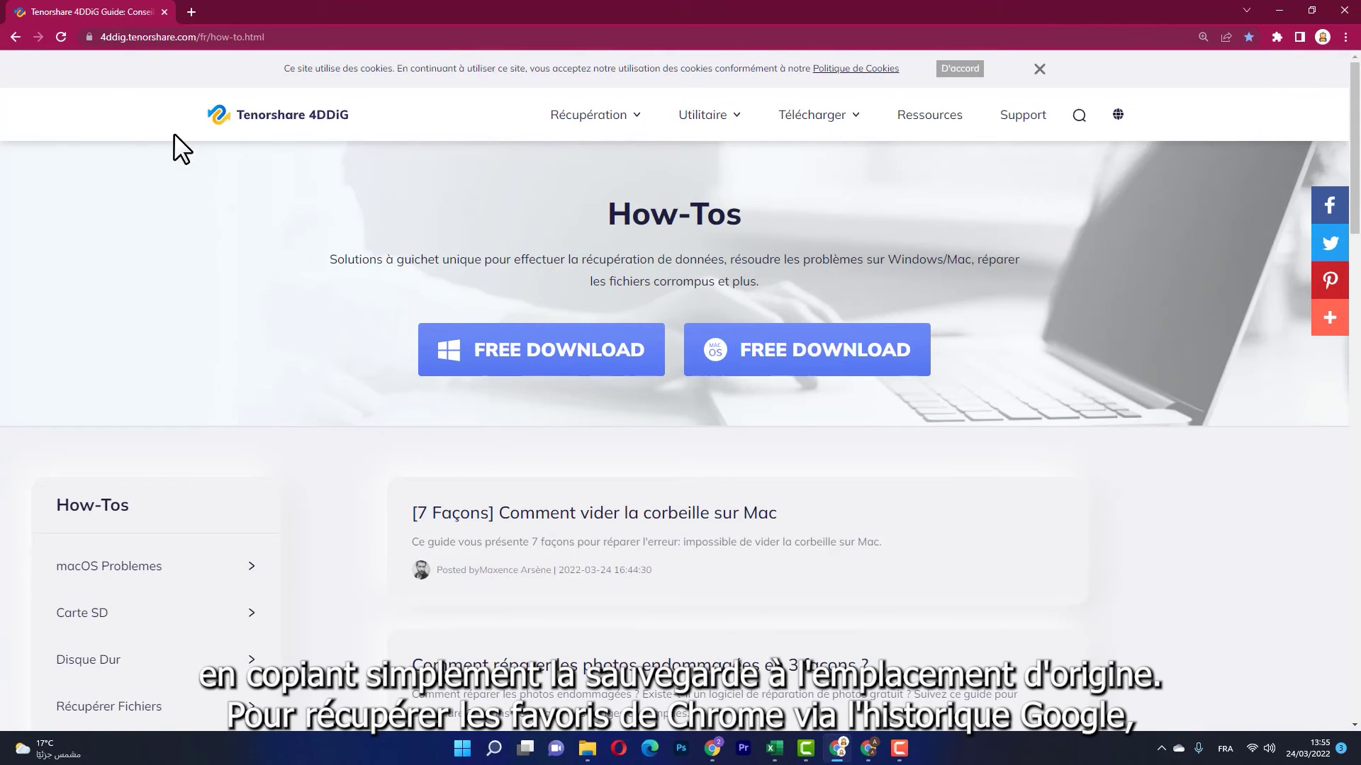
Return to the 4ddi history results, look through them, and go back to the full history list
{"action": "left_click", "coordinate": [9, 38]}
{"action": "scroll", "coordinate": [555, 429], "scroll_direction": "down", "scroll_amount": 10}
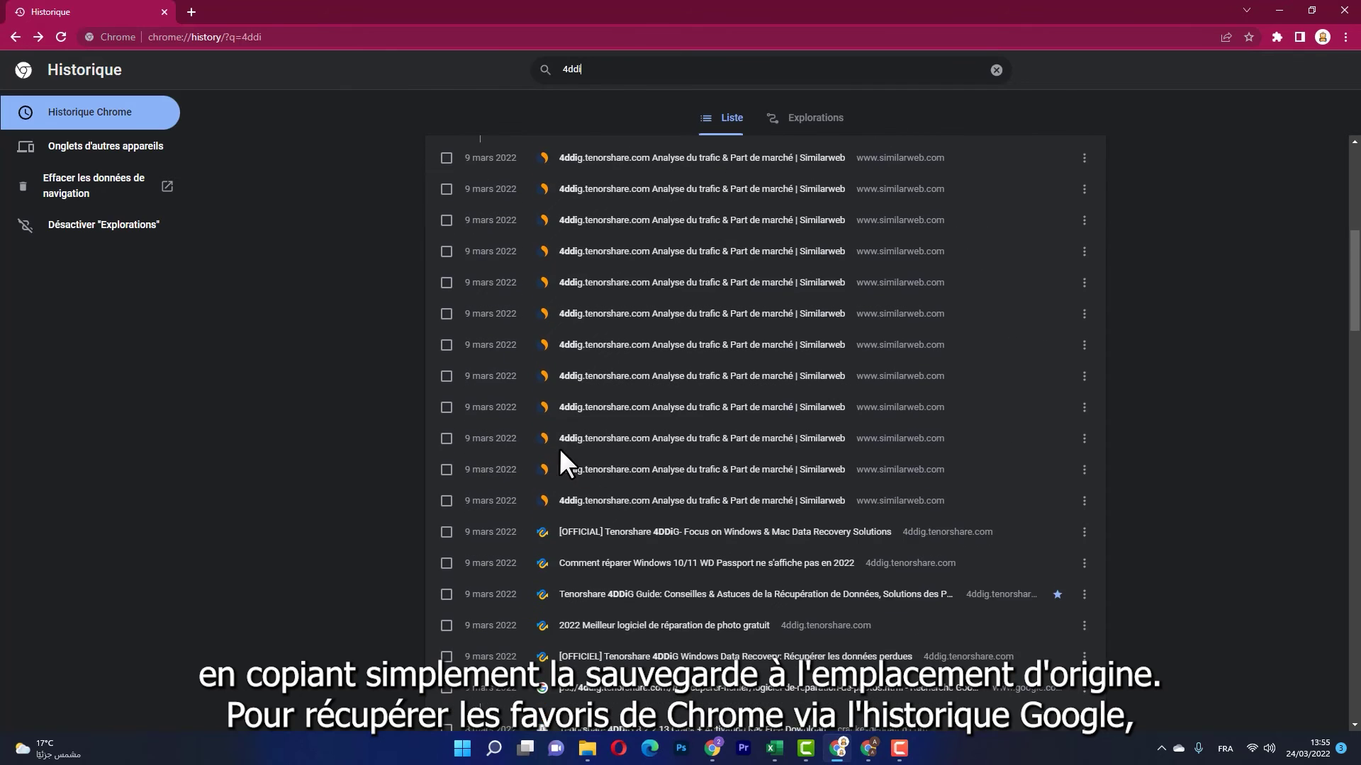
{"action": "scroll", "coordinate": [560, 451], "scroll_direction": "up", "scroll_amount": 7}
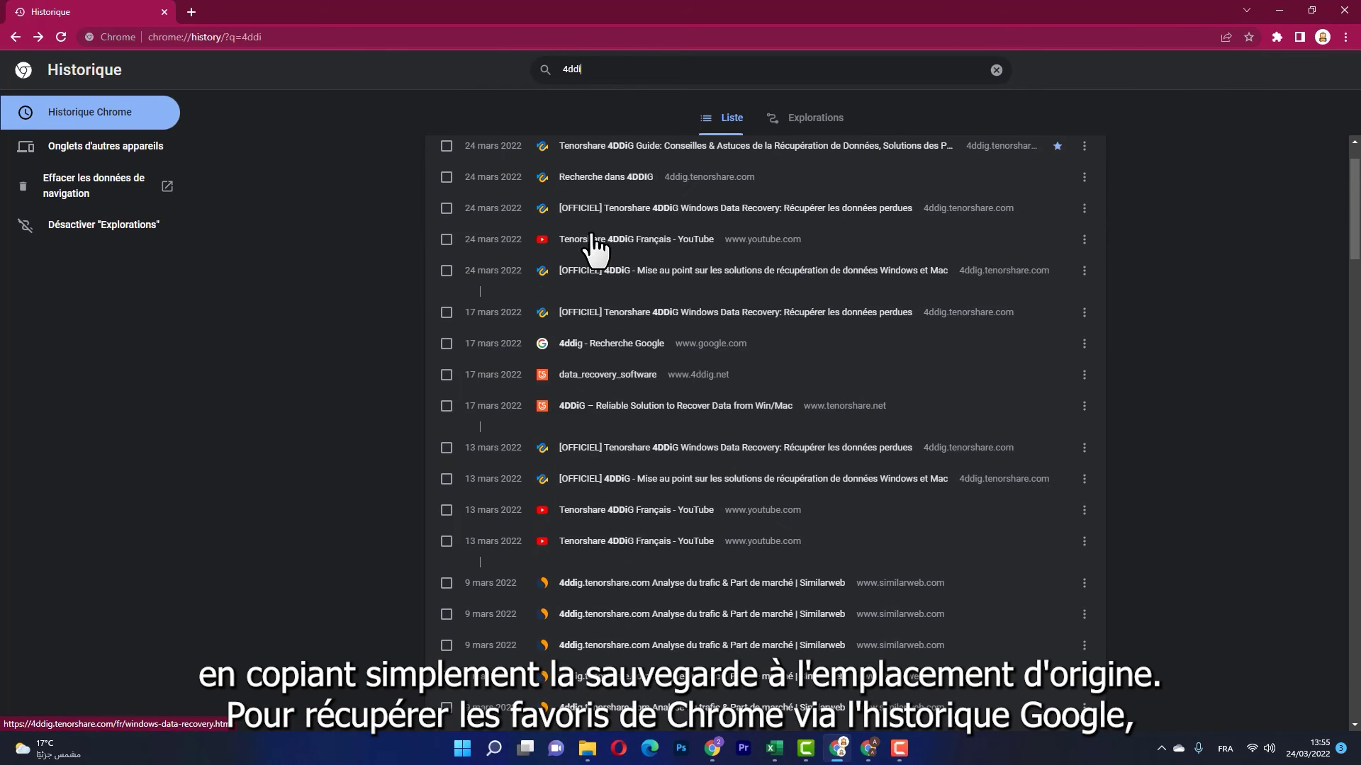
{"action": "left_click", "coordinate": [15, 37]}
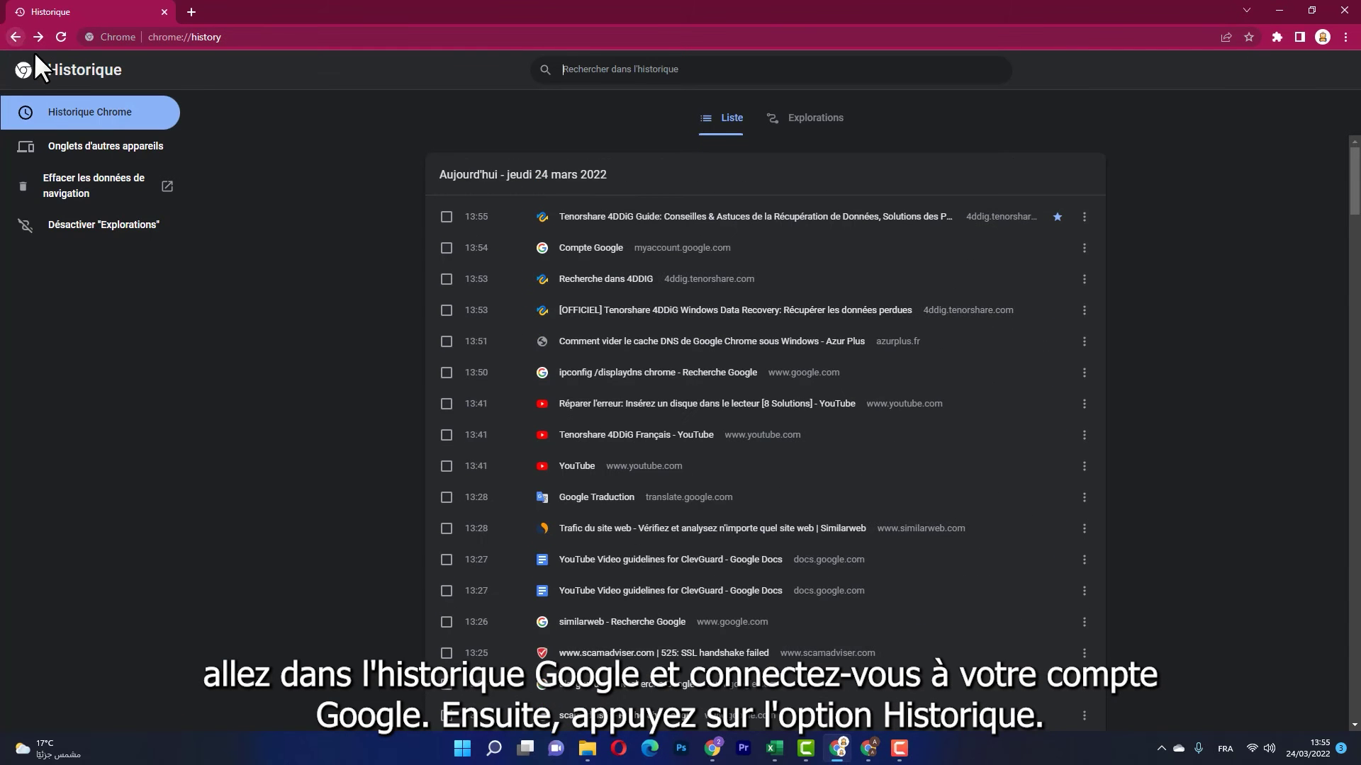
Open the bookmark details of the Tenorshare 4DDiG How-Tos page
{"action": "left_click", "coordinate": [1344, 39]}
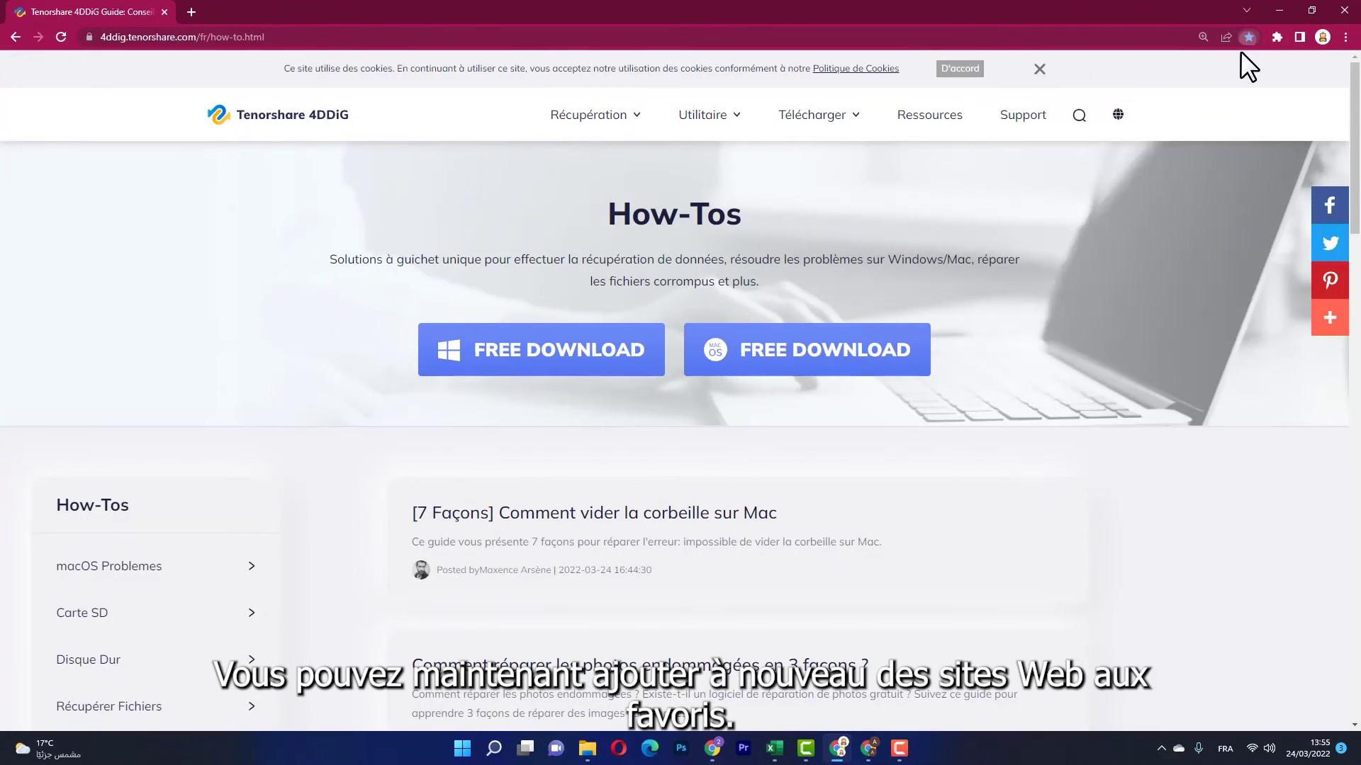
{"action": "left_click", "coordinate": [1248, 38]}
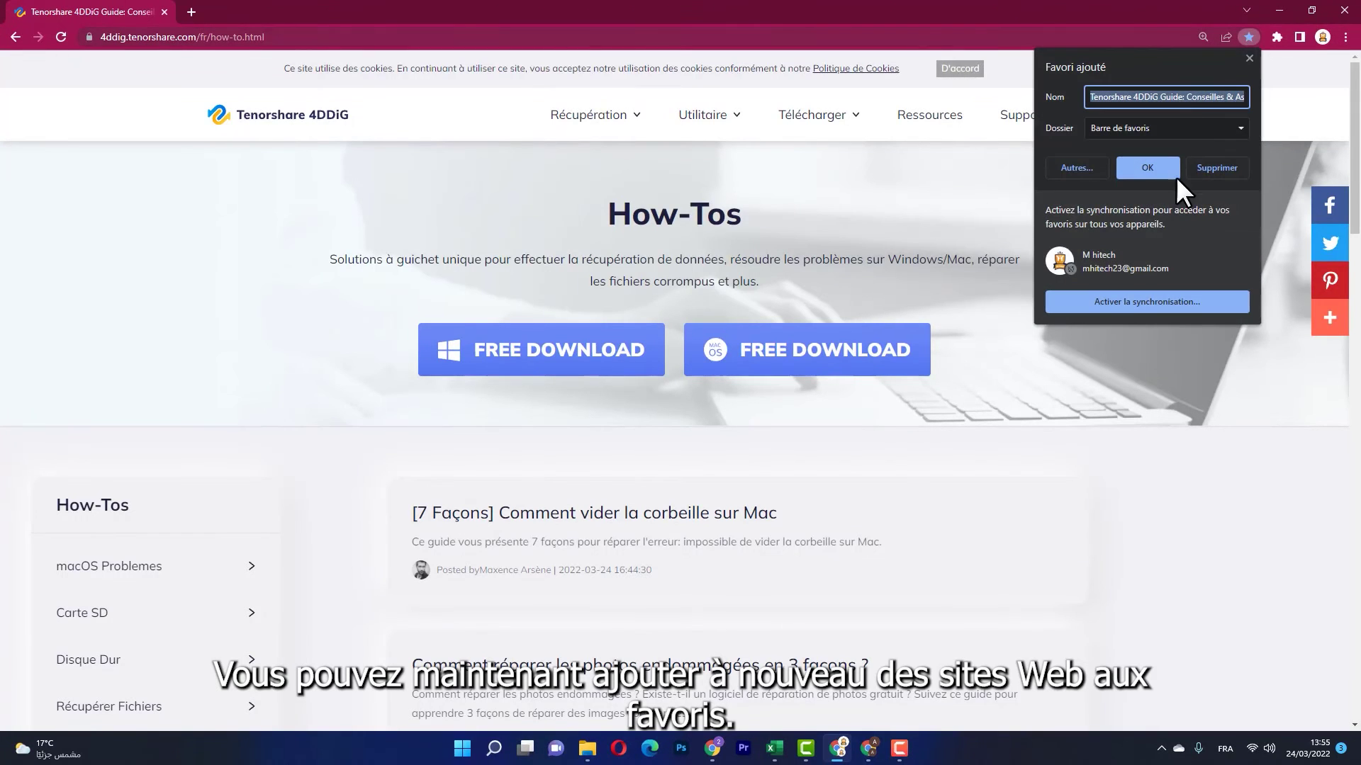